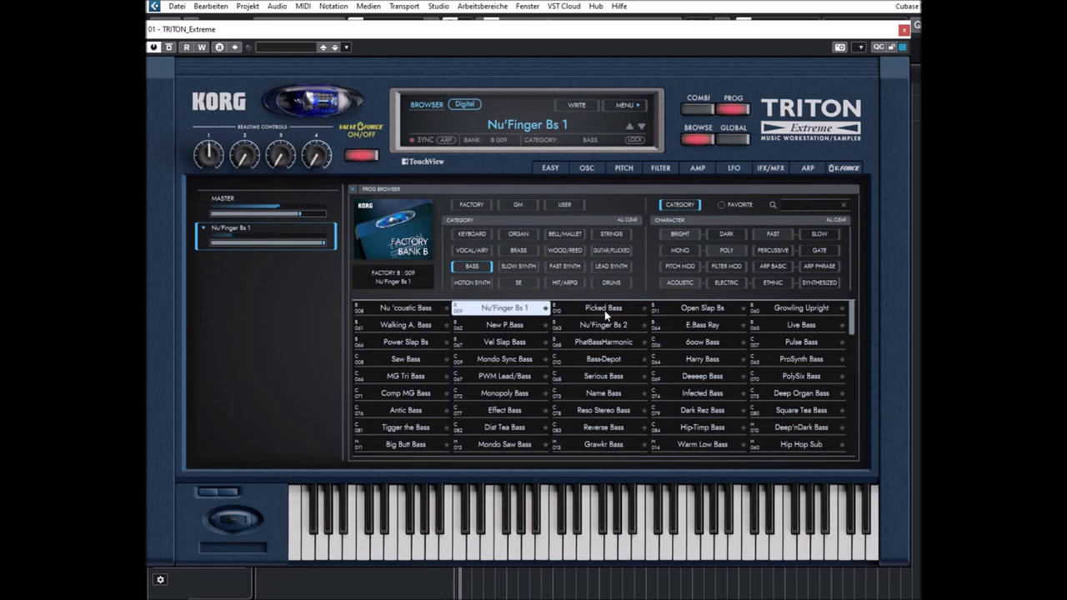
# - Audition the Factory Bank B bass programs one by one in listed order, from Picked Bass through PhatBassHarmonic
pyautogui.click(605, 310)
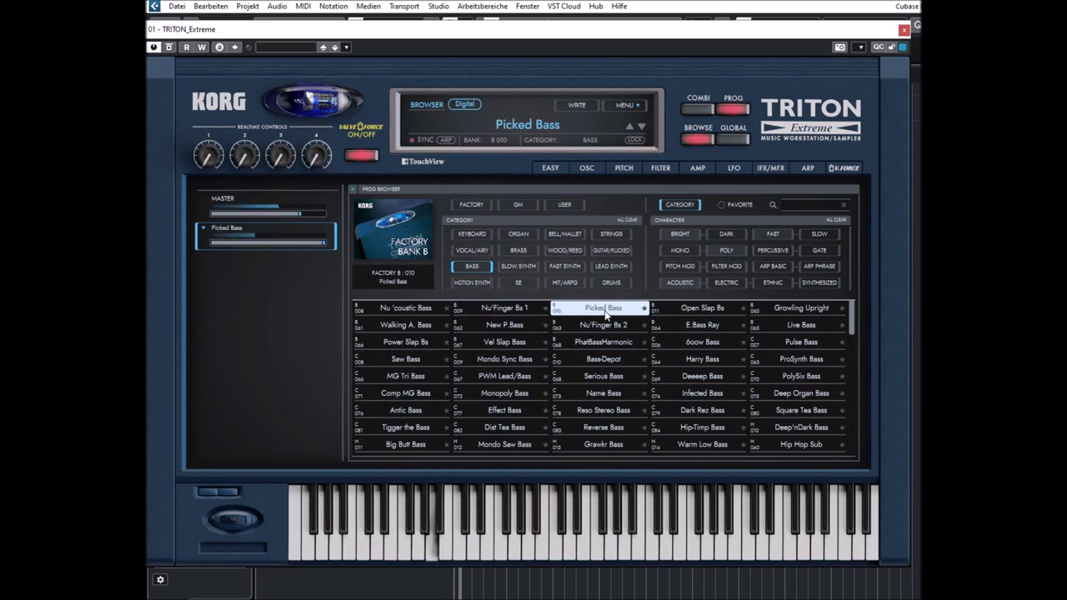
pyautogui.click(709, 310)
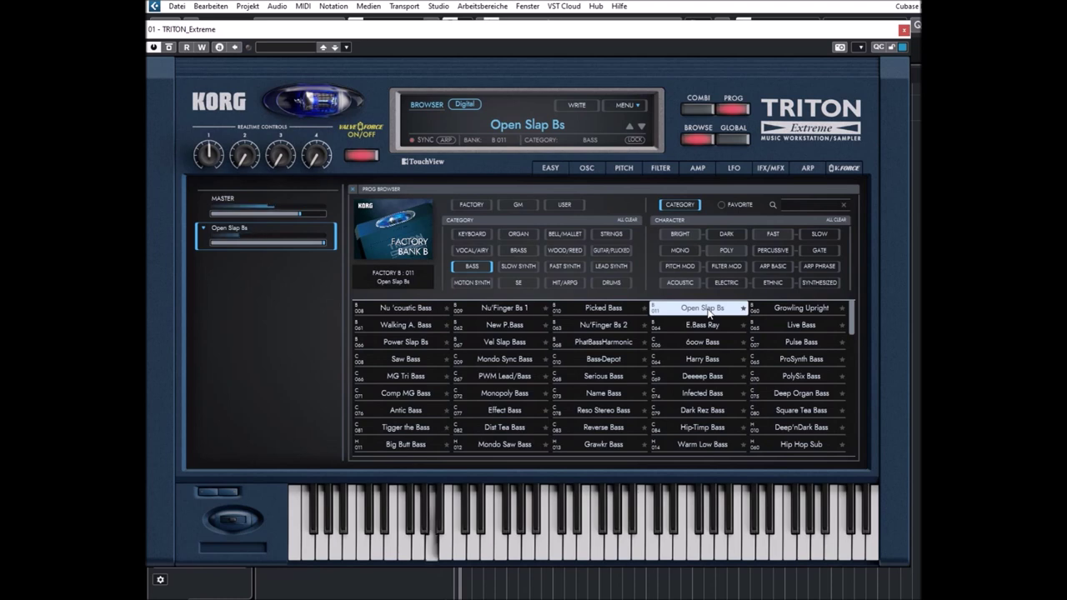
pyautogui.click(789, 310)
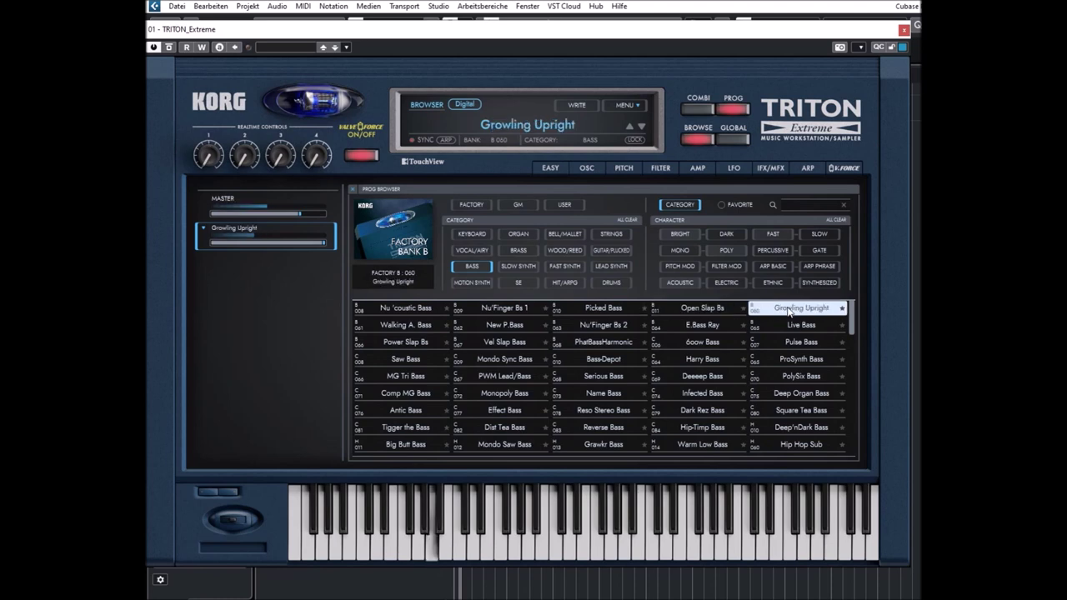
pyautogui.click(402, 326)
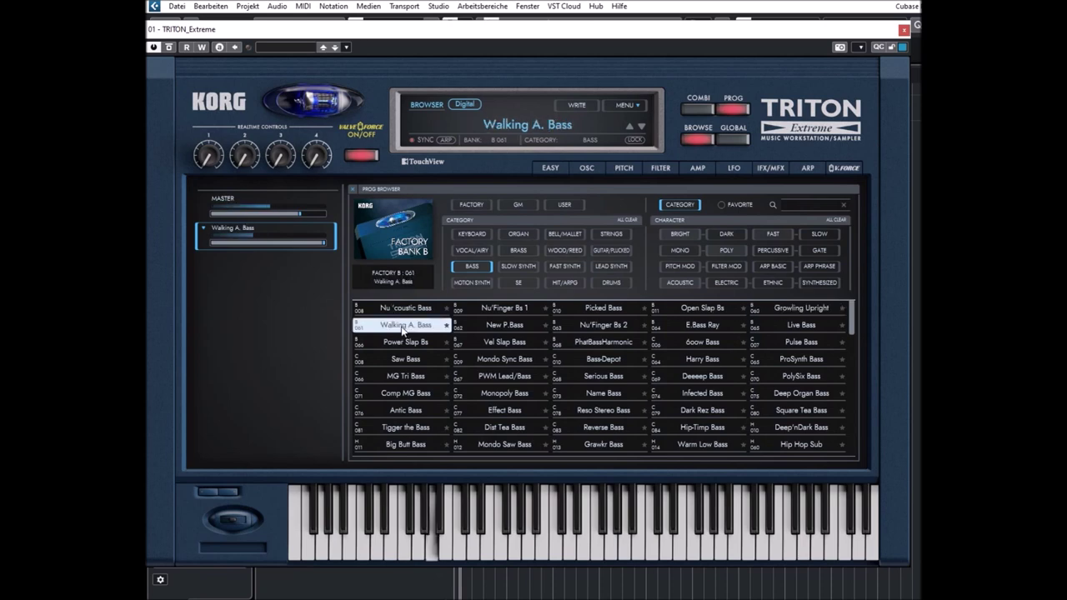
pyautogui.click(504, 331)
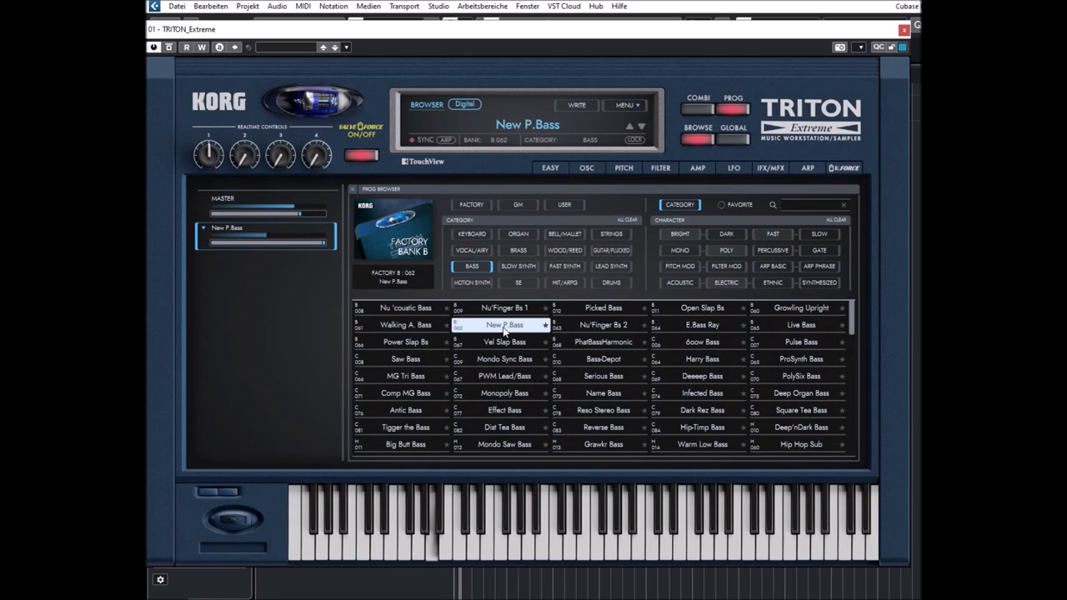
pyautogui.click(592, 330)
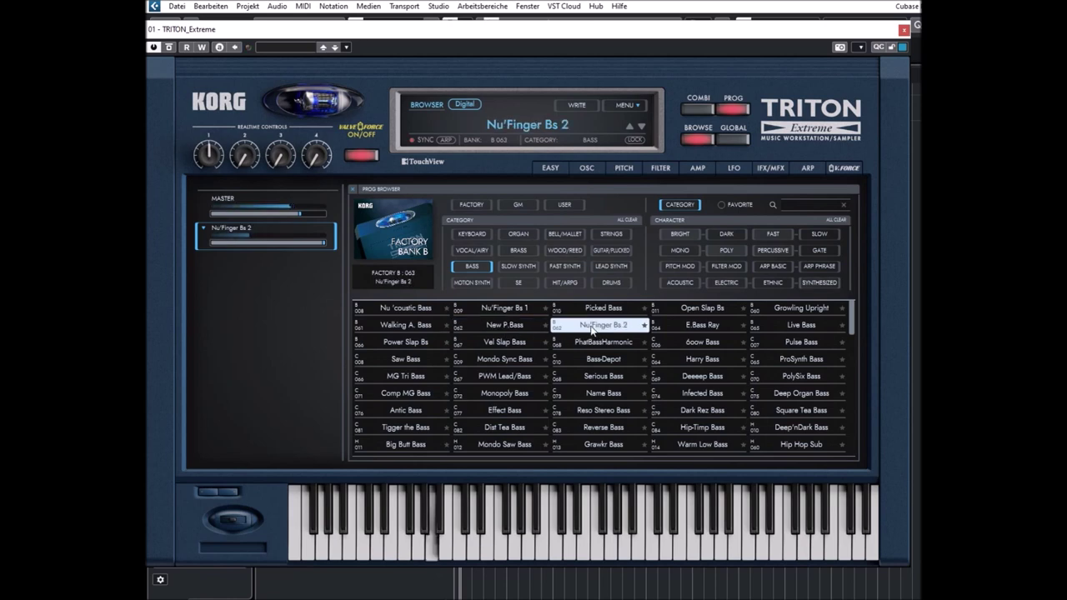
pyautogui.click(697, 330)
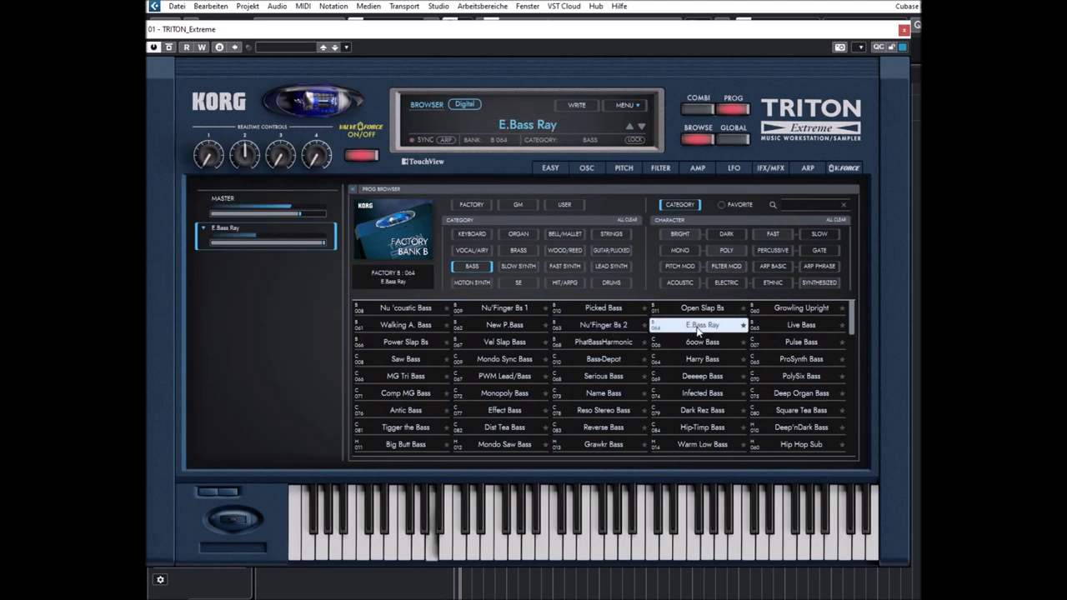
pyautogui.click(798, 327)
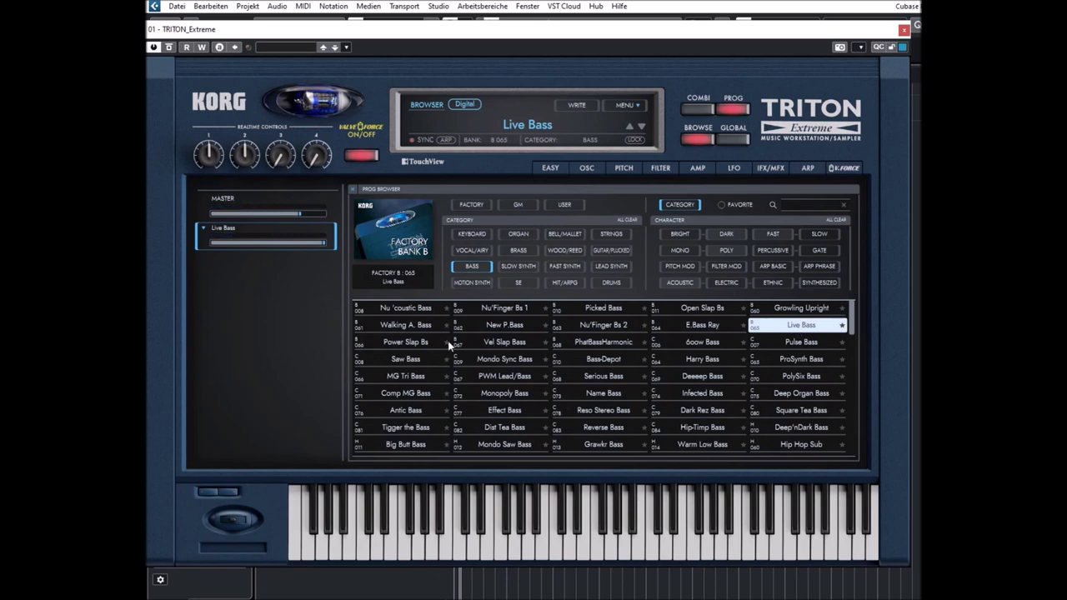
pyautogui.click(412, 345)
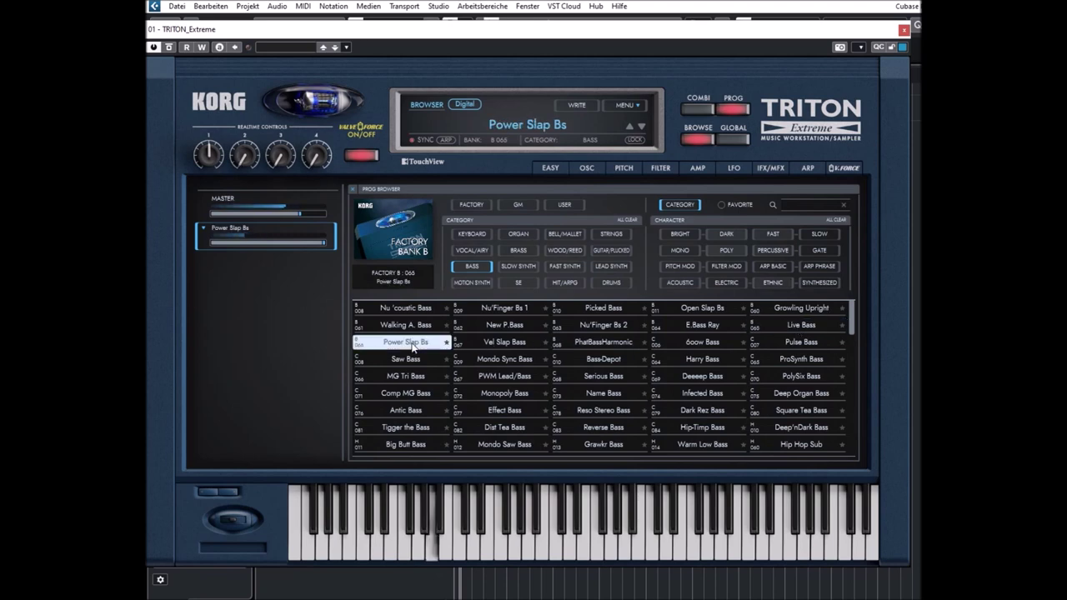
pyautogui.click(505, 343)
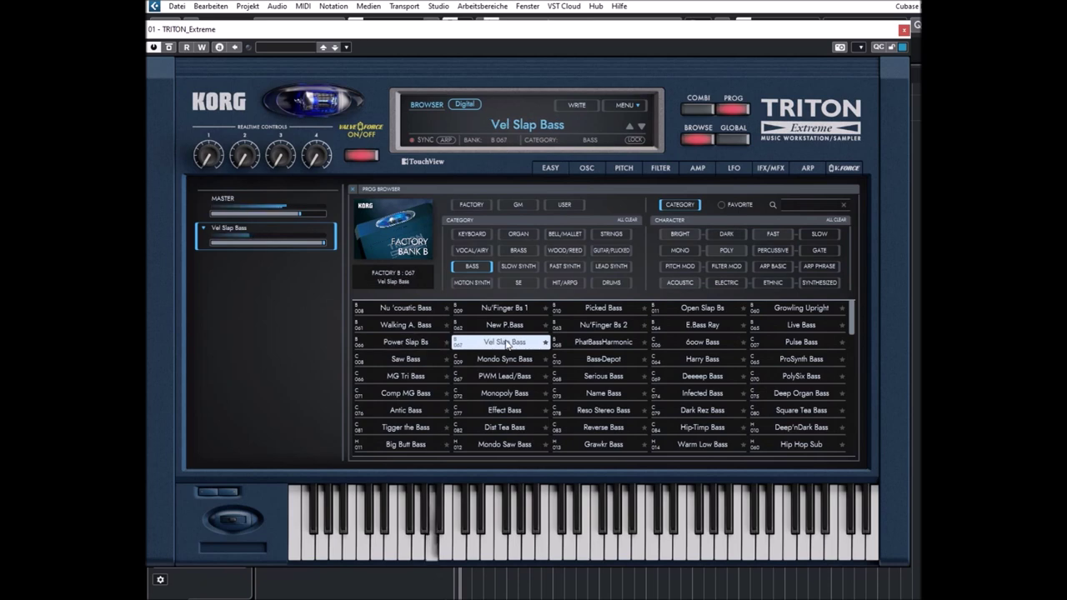
pyautogui.click(596, 345)
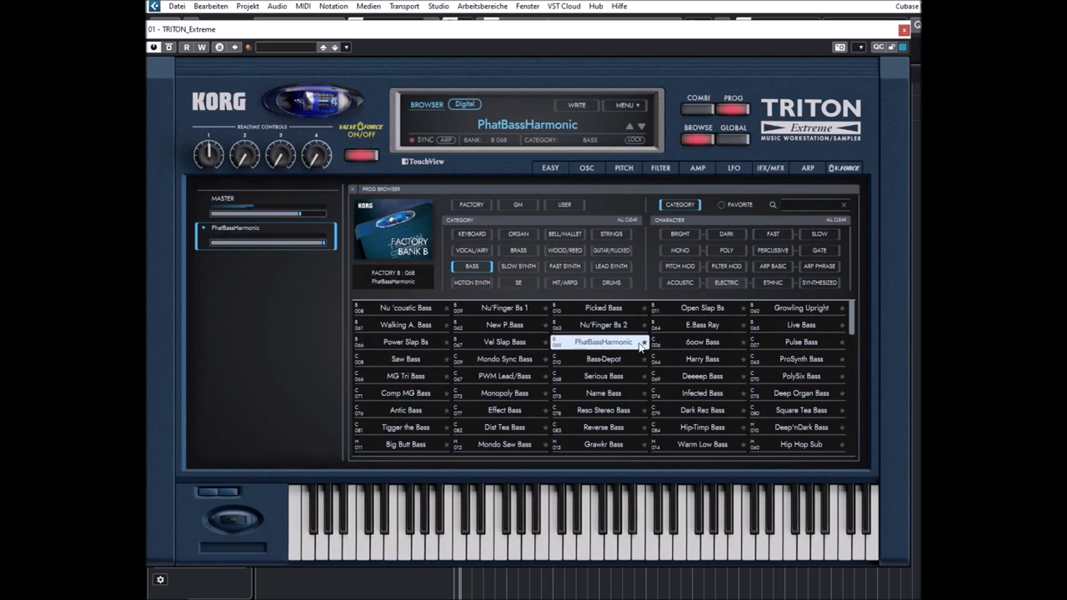
# - Audition the Factory Bank C bass programs in listed order, from 6oow Bass through ProSynth Bass
pyautogui.click(695, 345)
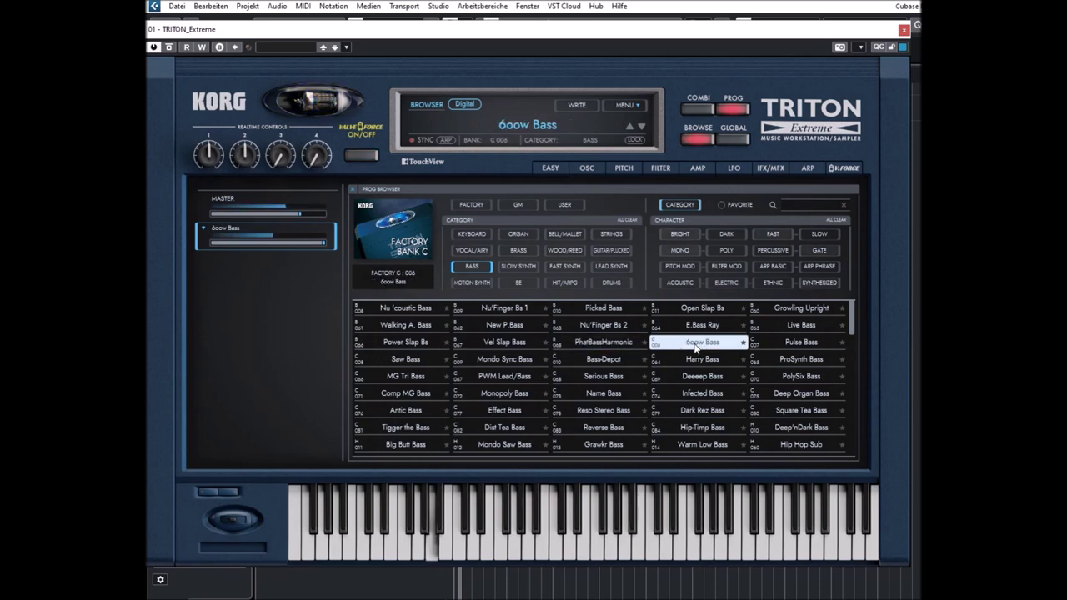
pyautogui.click(791, 344)
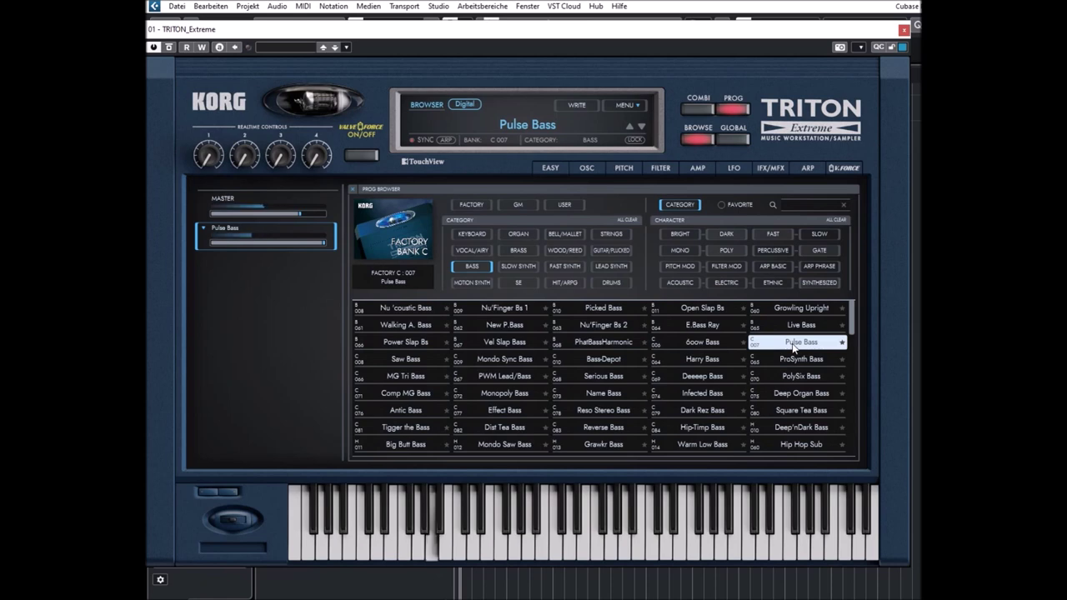
pyautogui.click(414, 360)
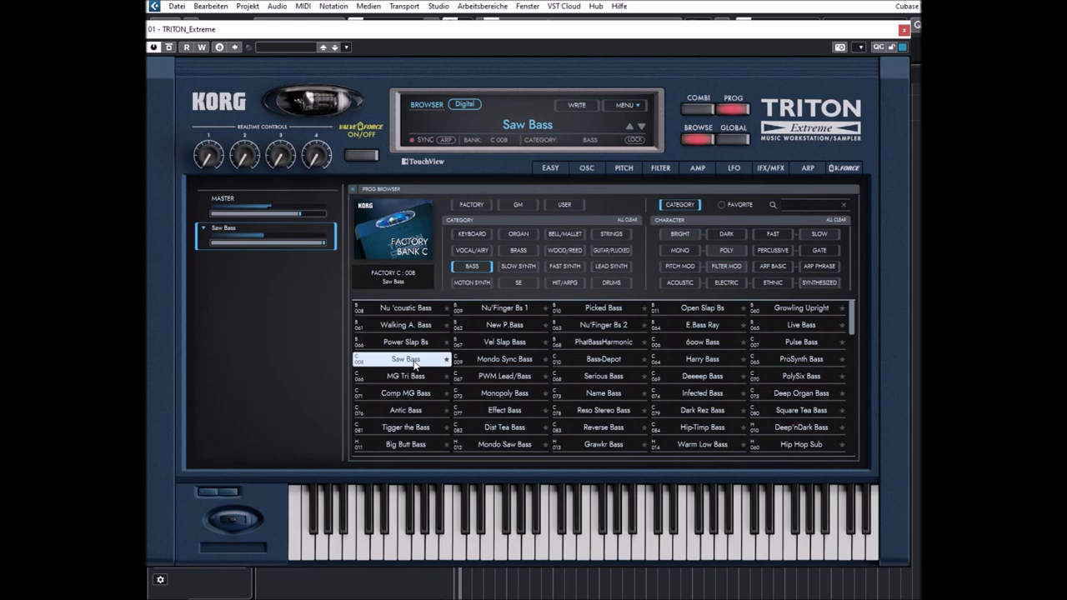
pyautogui.click(511, 363)
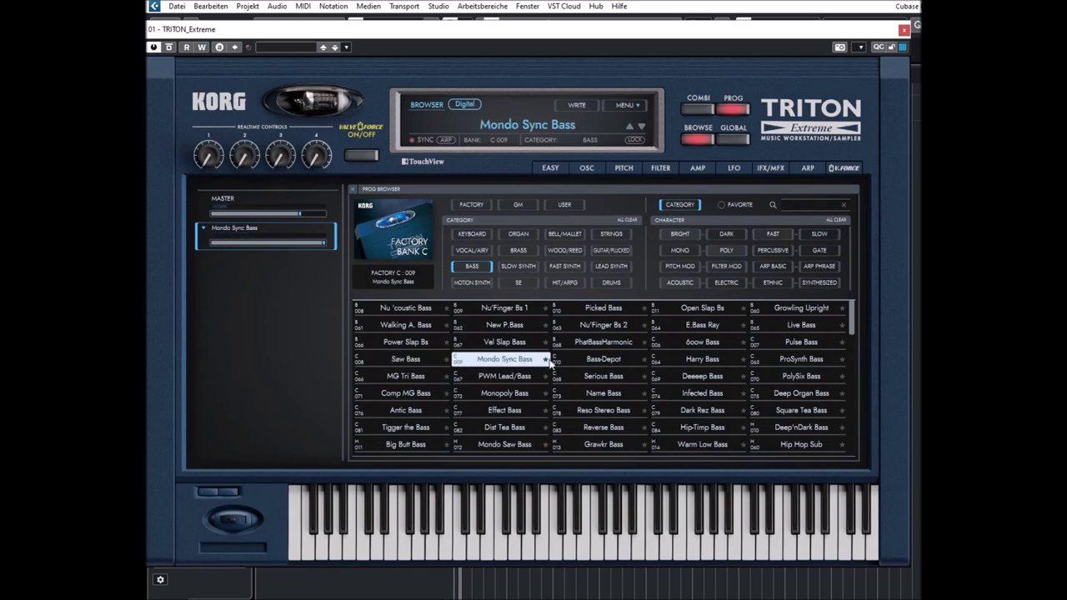
pyautogui.click(599, 361)
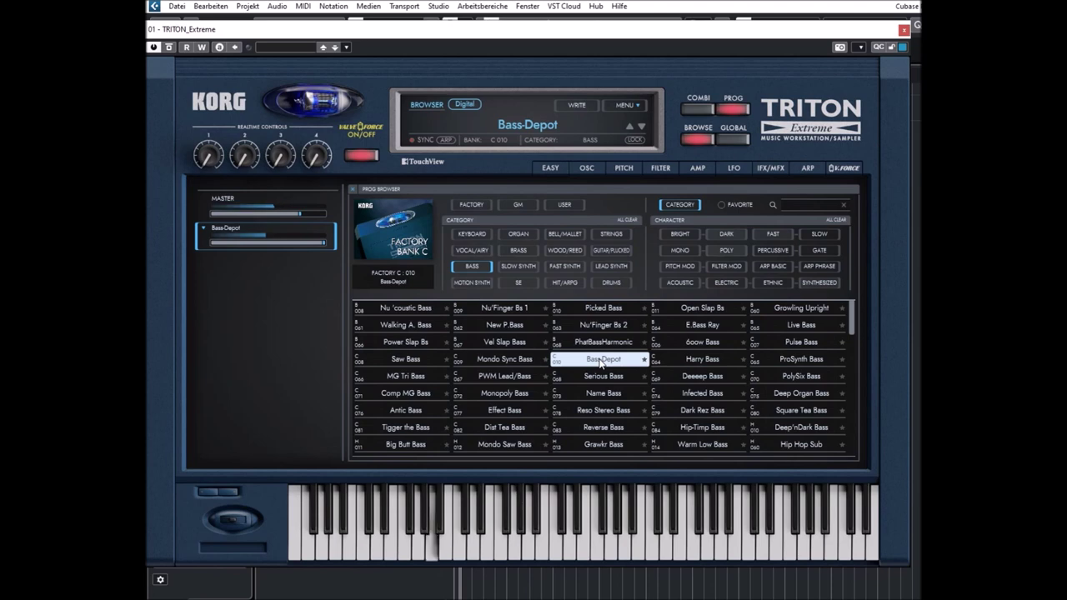
pyautogui.click(693, 362)
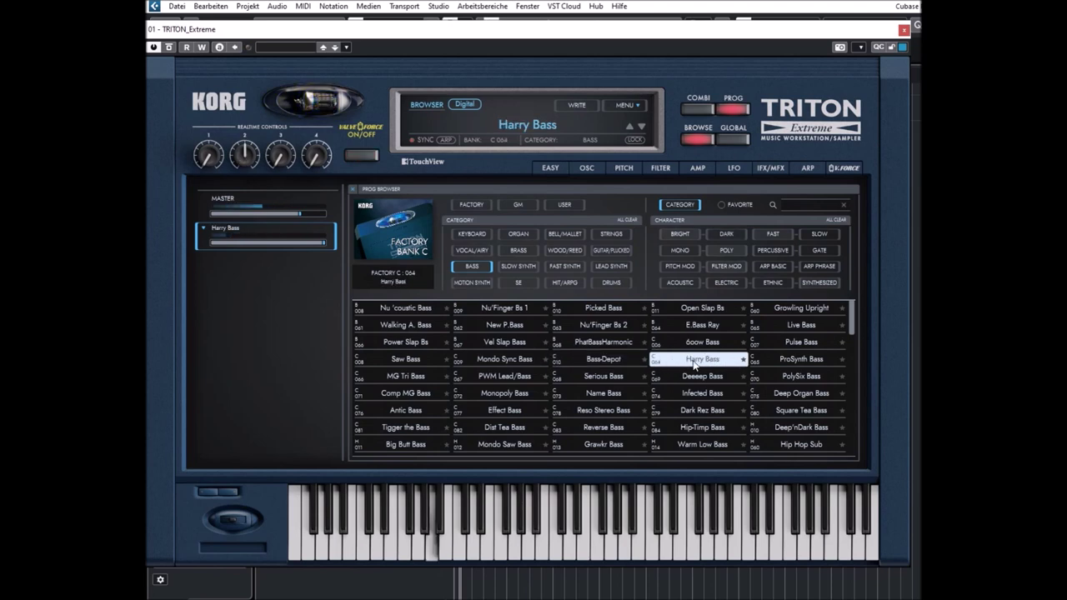
pyautogui.click(804, 362)
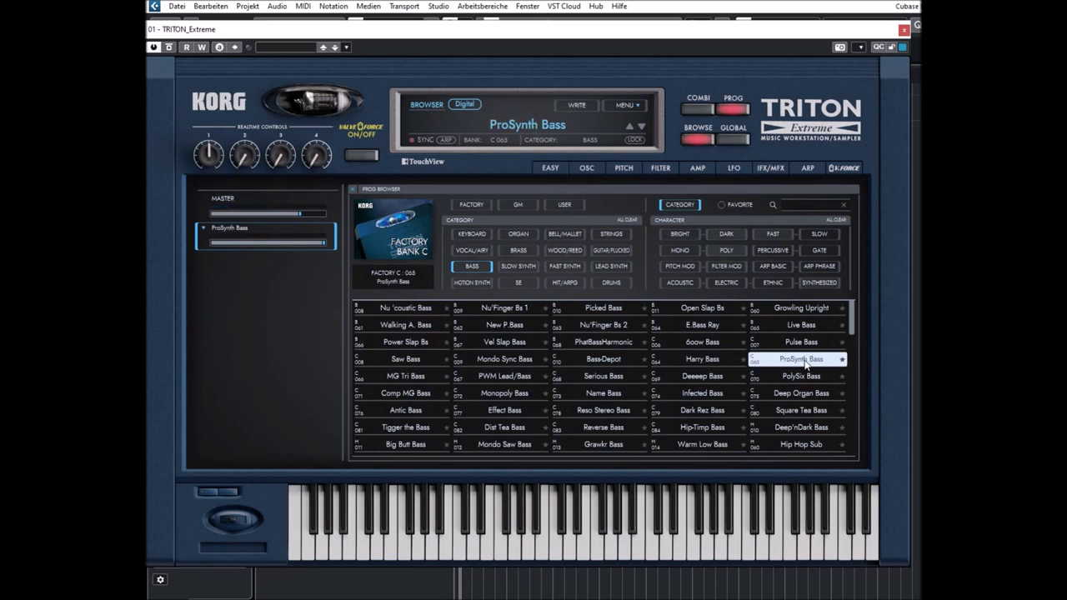
# - Skip ahead to the Factory Bank H basses and audition Big Butt Bass, Mondo Saw Bass, Grawkr Bass, Warm Low Bass and Hip Hop Sub
pyautogui.moveTo(852, 321); pyautogui.dragTo(850, 350)
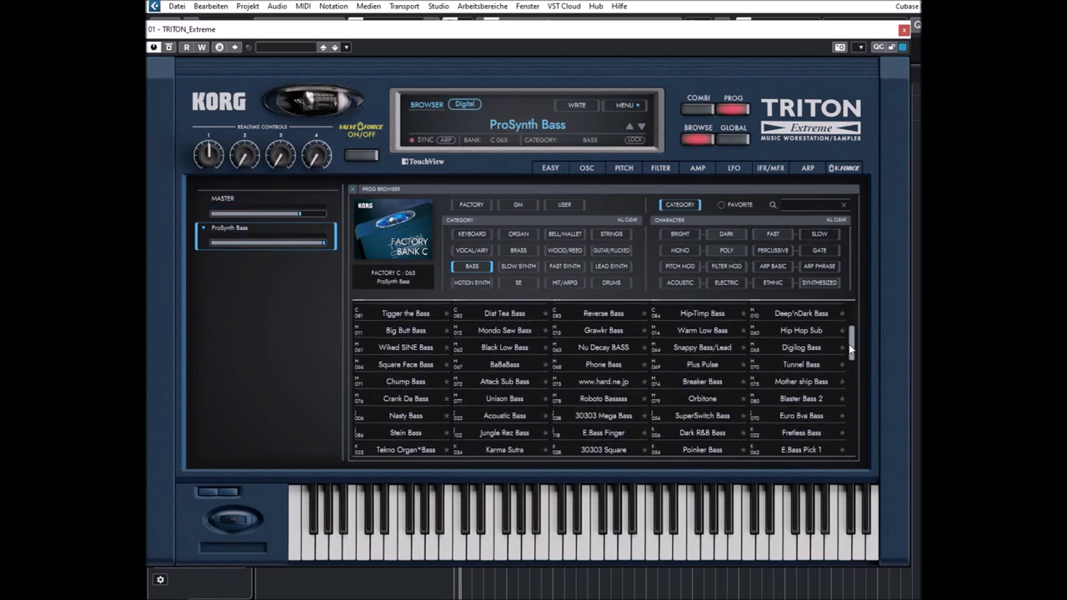
pyautogui.click(398, 333)
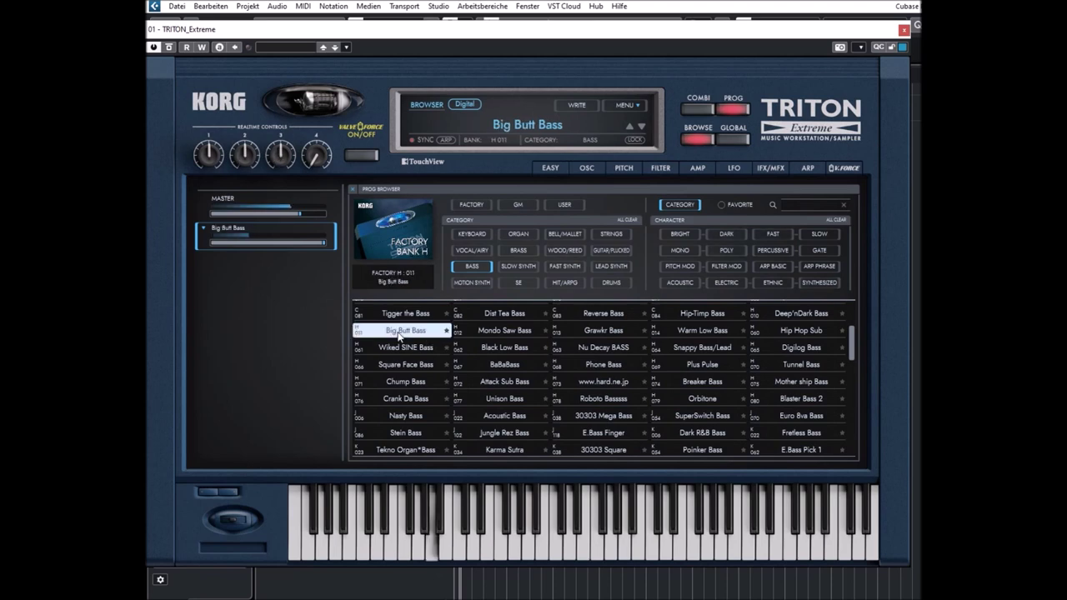
pyautogui.click(513, 333)
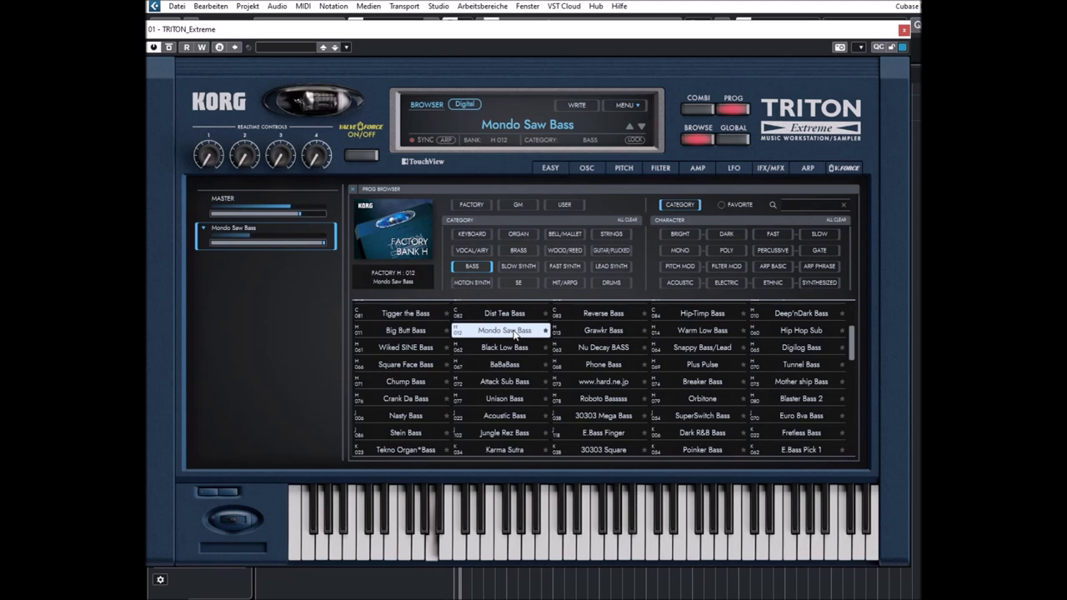
pyautogui.click(597, 333)
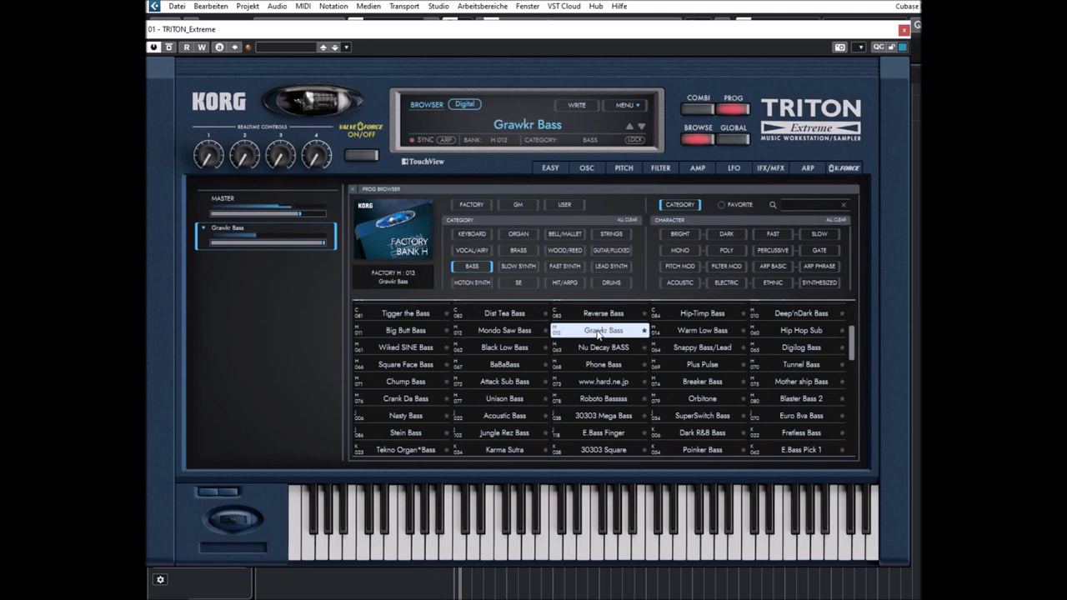
pyautogui.click(693, 333)
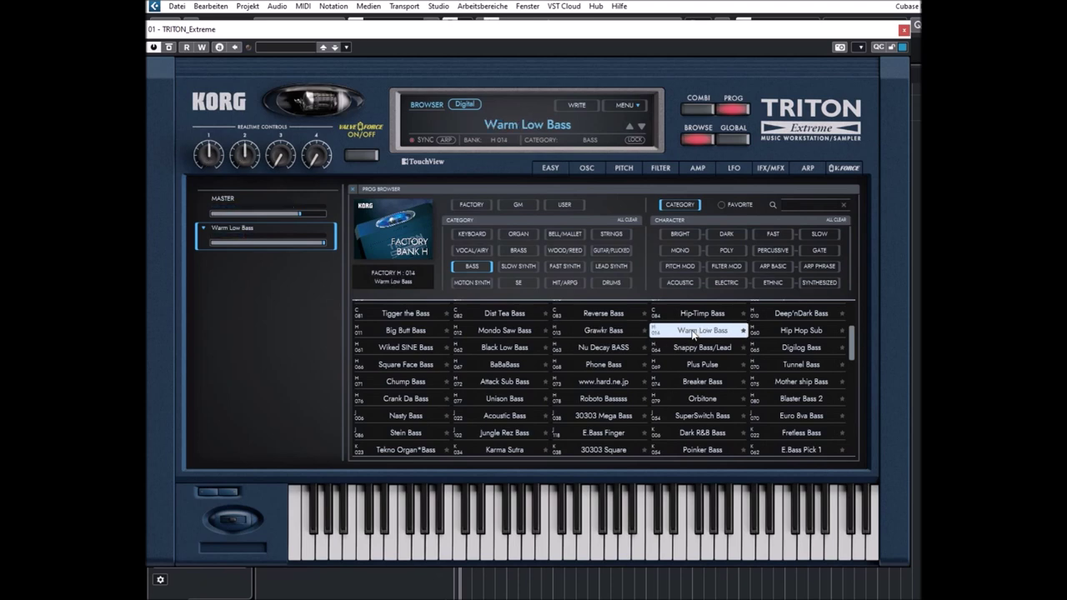
pyautogui.click(800, 332)
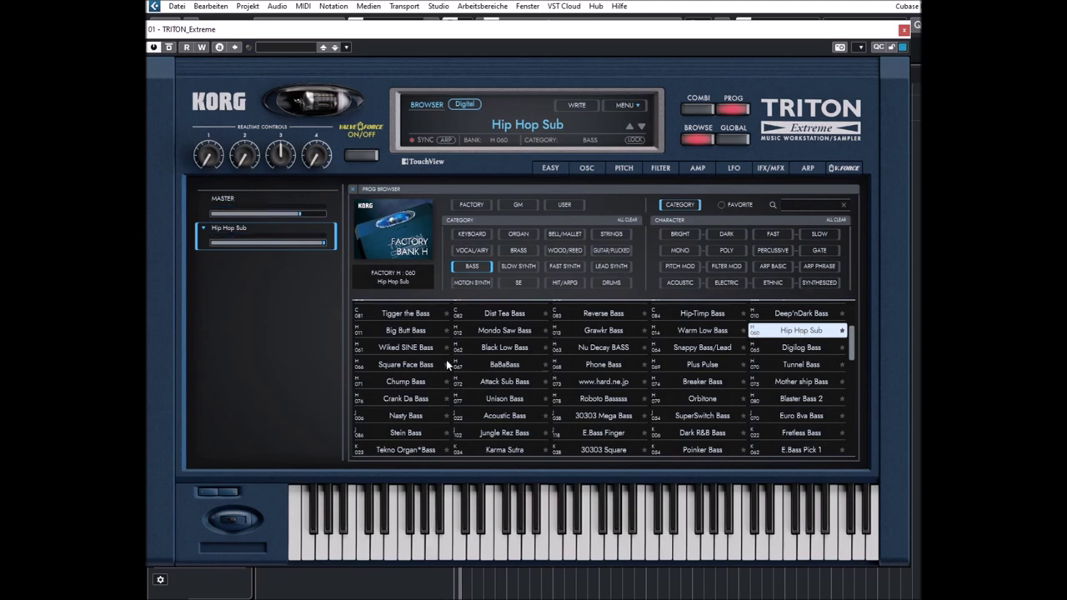
# - Audition the bass programs Wiked SINE Bass, Black Low Bass, Nu Decay BASS, Snappy Bass/Lead and Digilog Bass
pyautogui.click(419, 348)
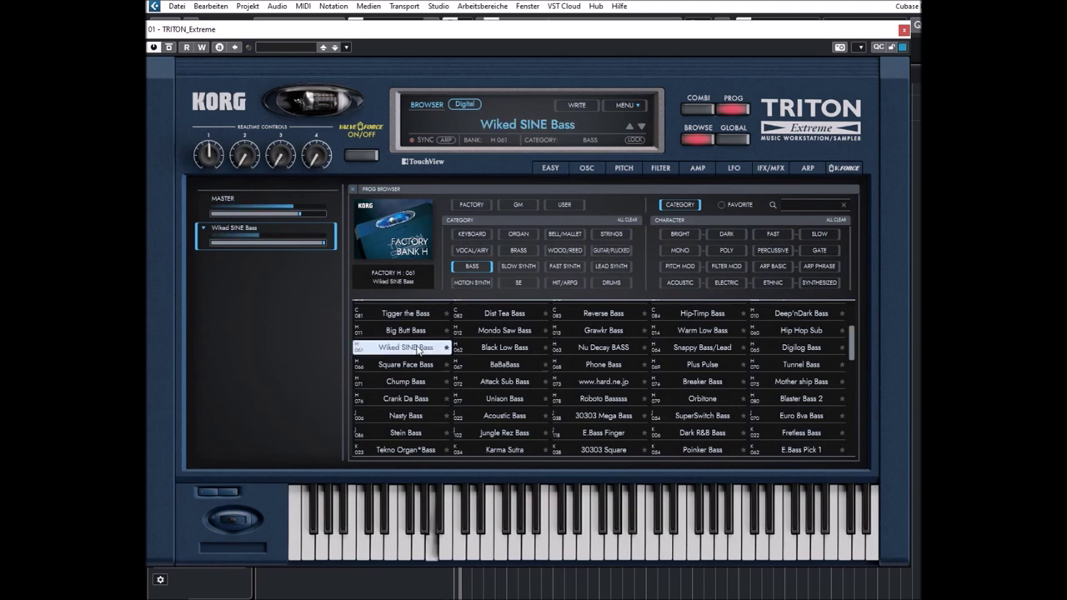
pyautogui.click(507, 349)
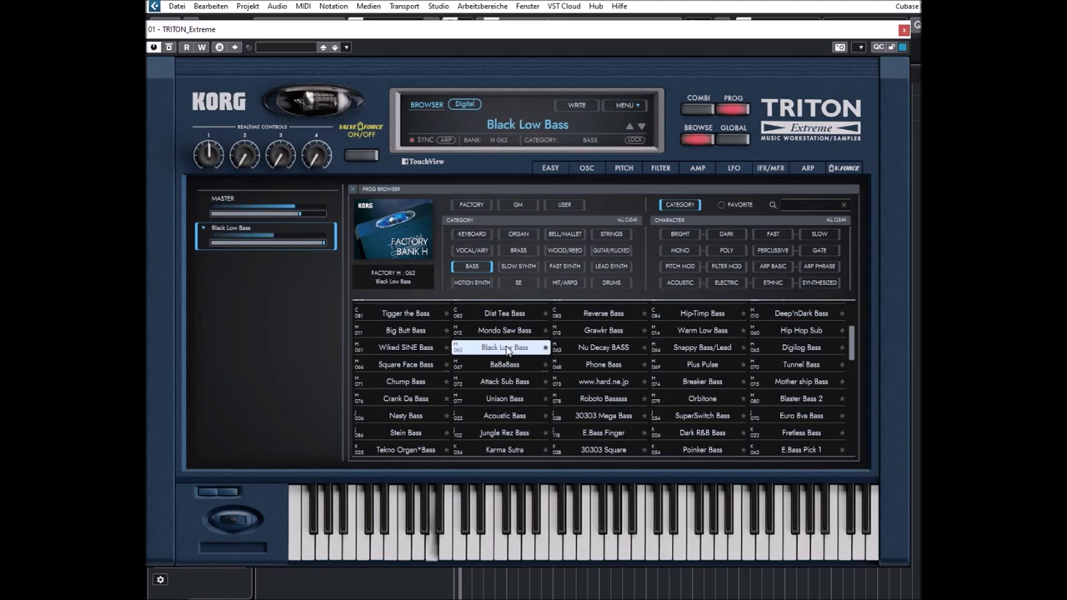
pyautogui.click(600, 349)
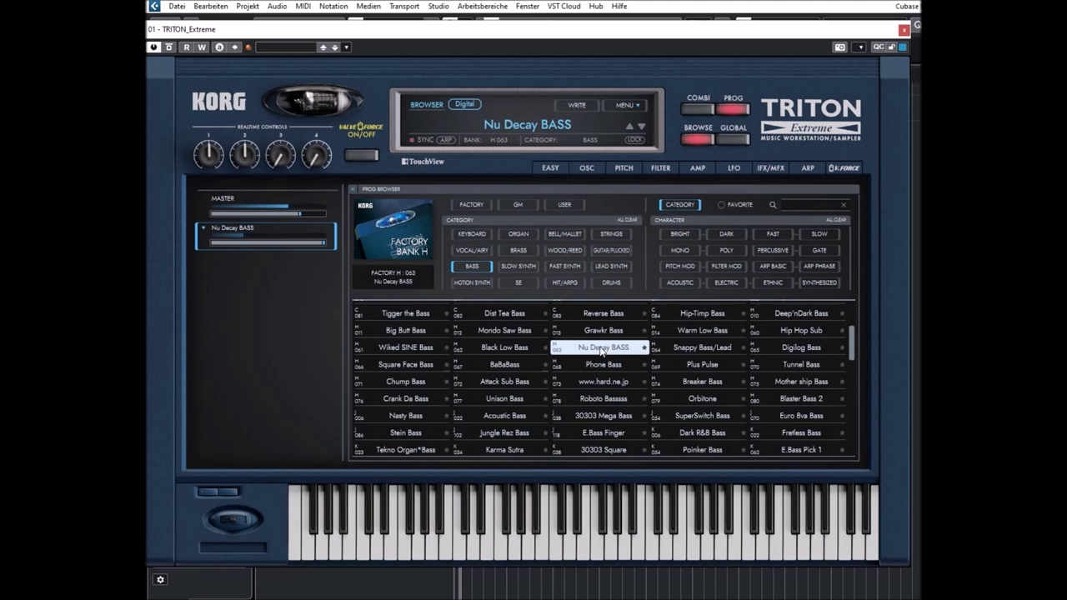
pyautogui.click(703, 348)
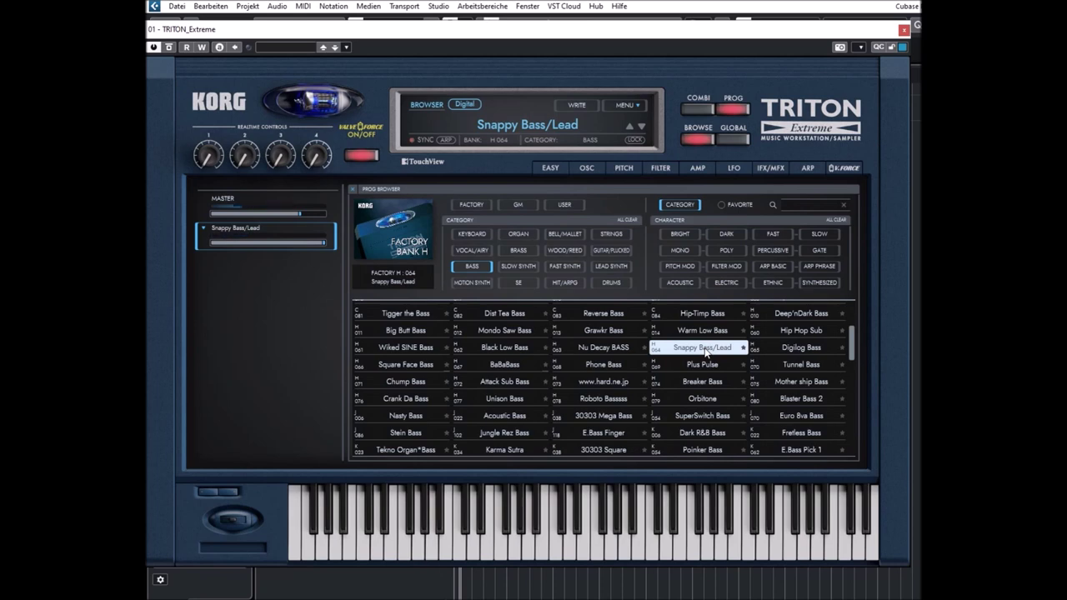
pyautogui.click(800, 348)
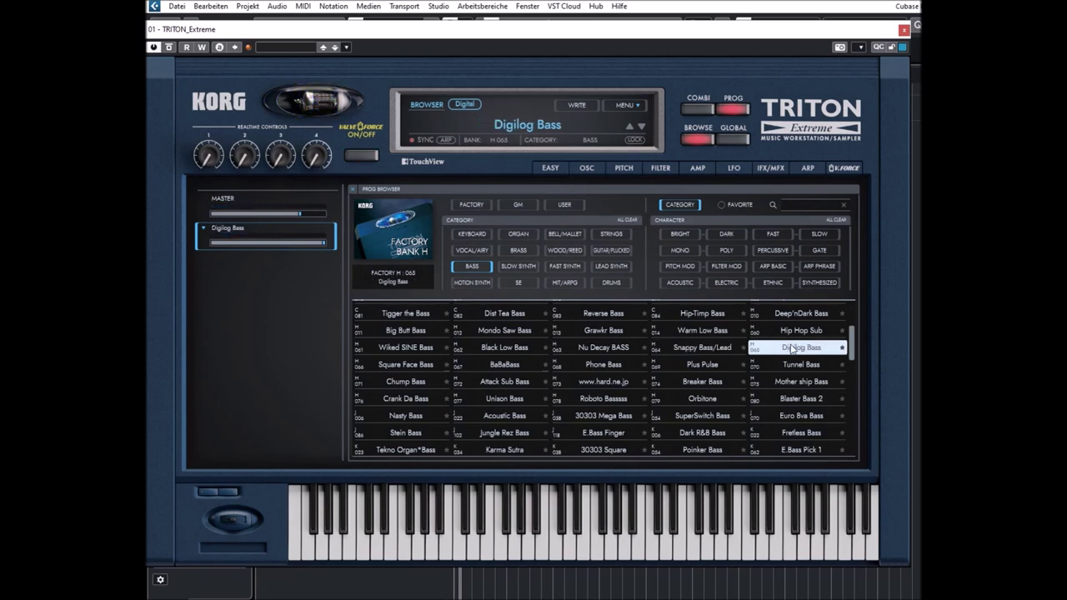
# - Audition the bass programs Square Face Bass, BaBaBass, Phone Bass, Plus Pulse, Tunnel Bass and Chump Bass
pyautogui.click(391, 371)
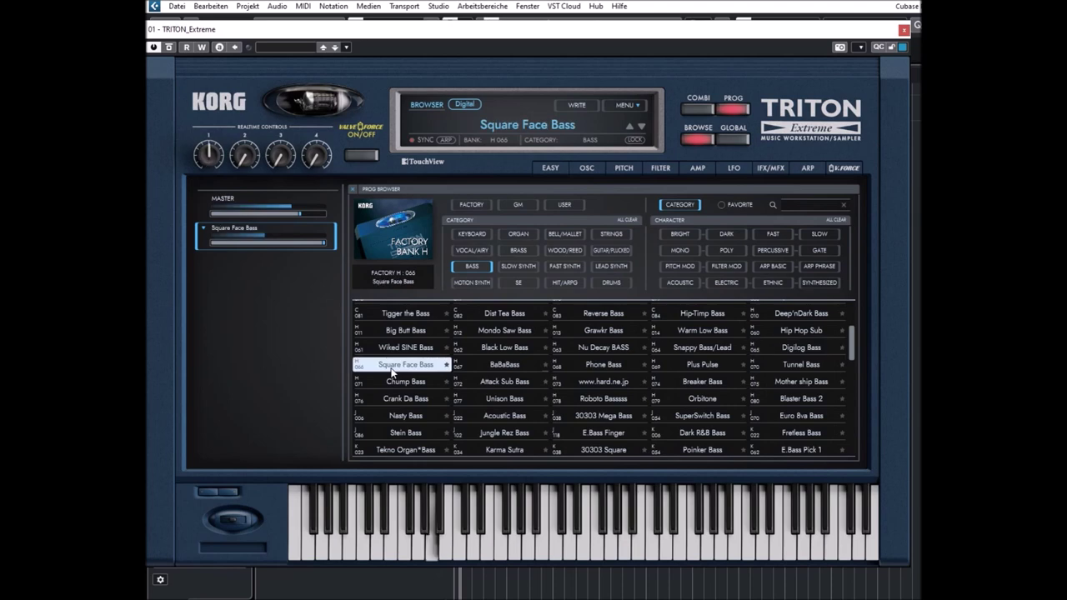
pyautogui.click(500, 371)
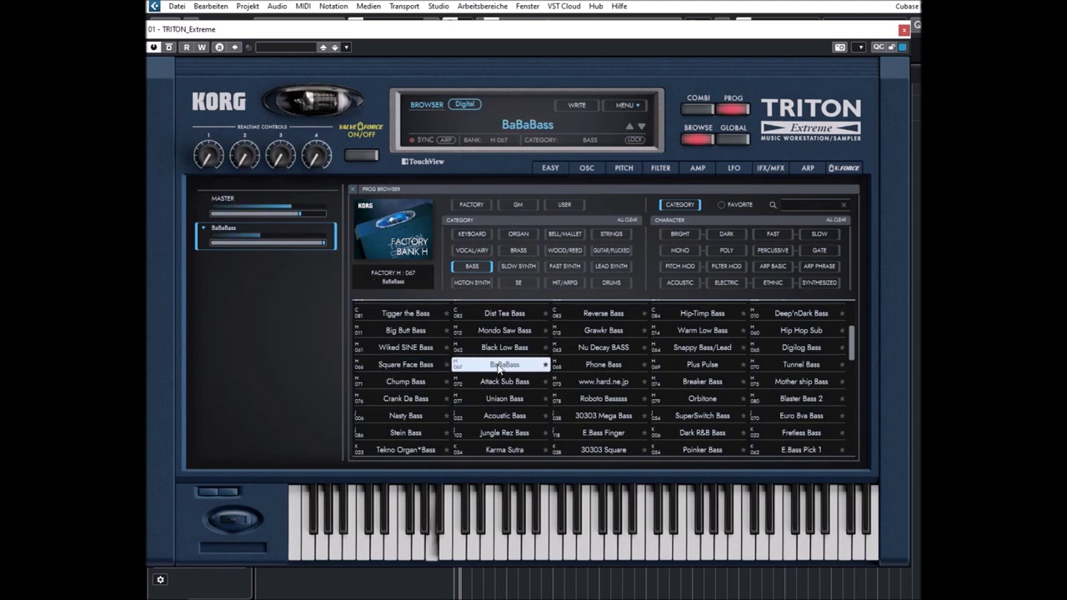
pyautogui.click(606, 368)
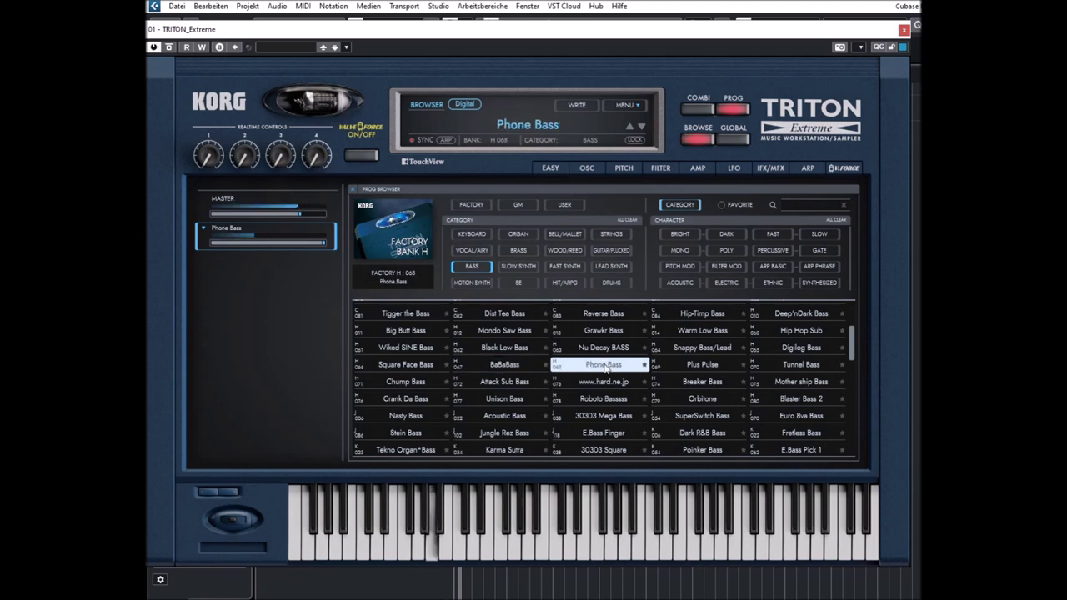
pyautogui.click(694, 369)
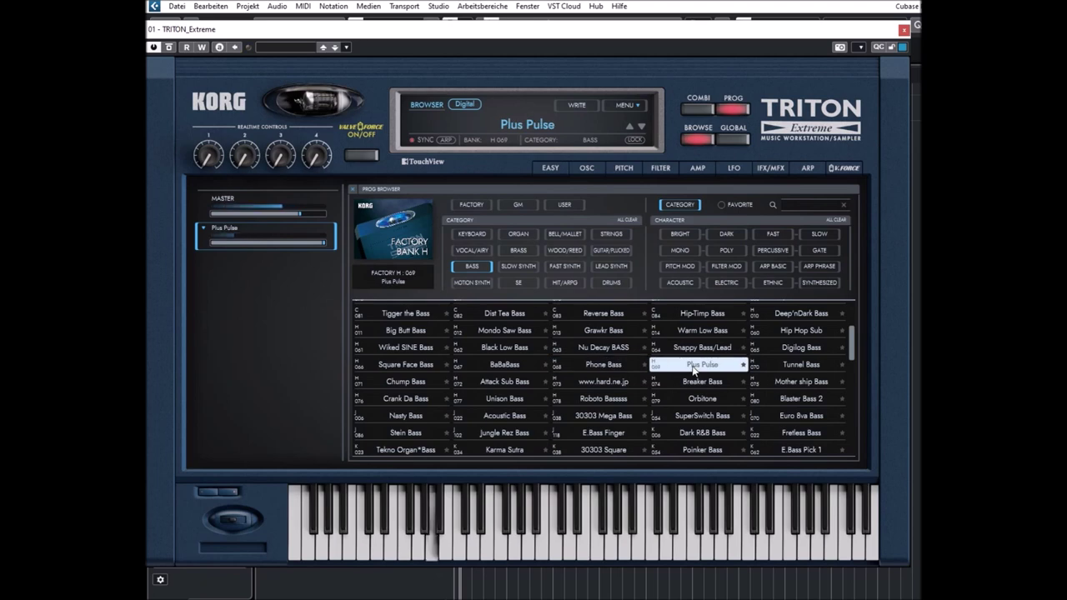
pyautogui.click(798, 367)
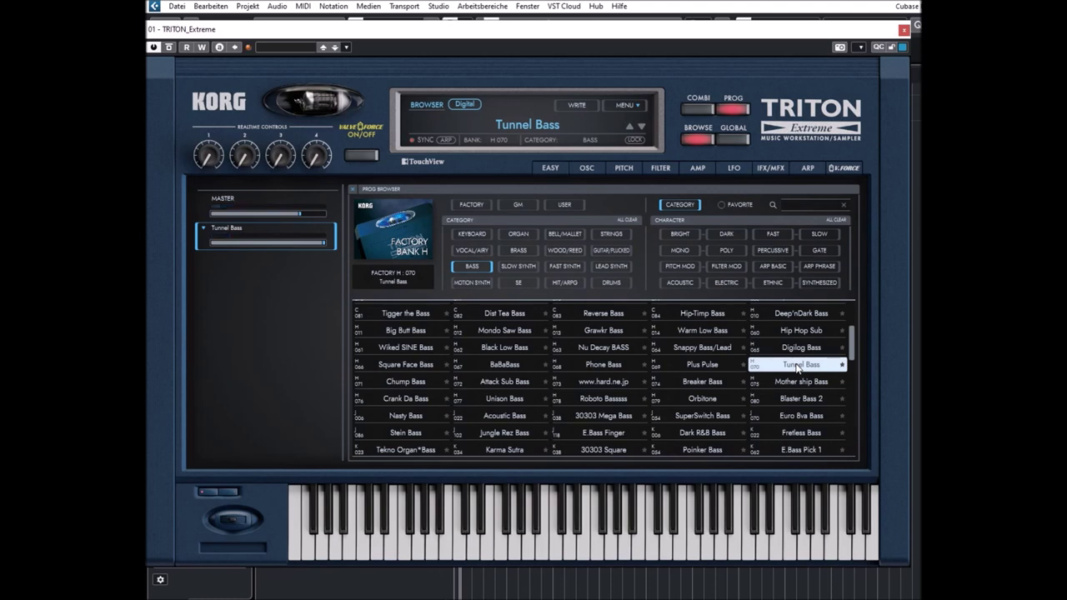
pyautogui.click(407, 384)
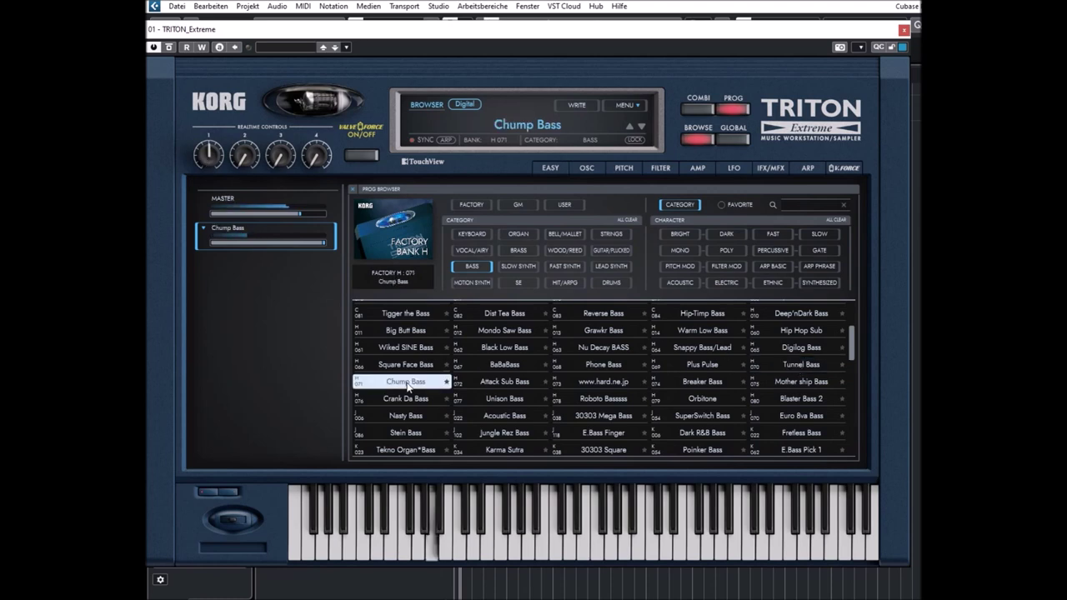
pyautogui.click(487, 384)
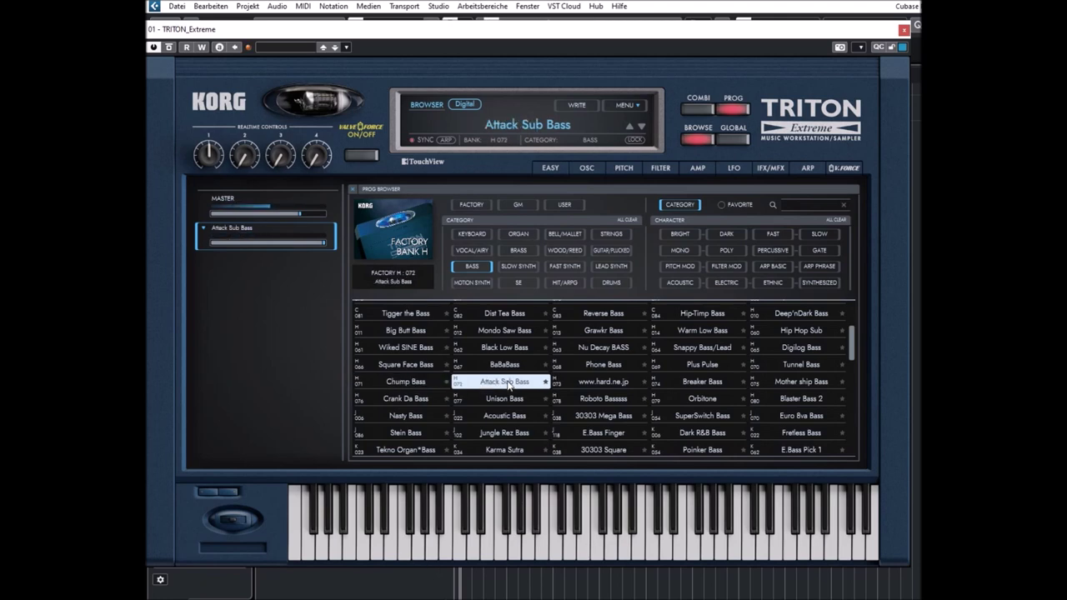
pyautogui.click(595, 384)
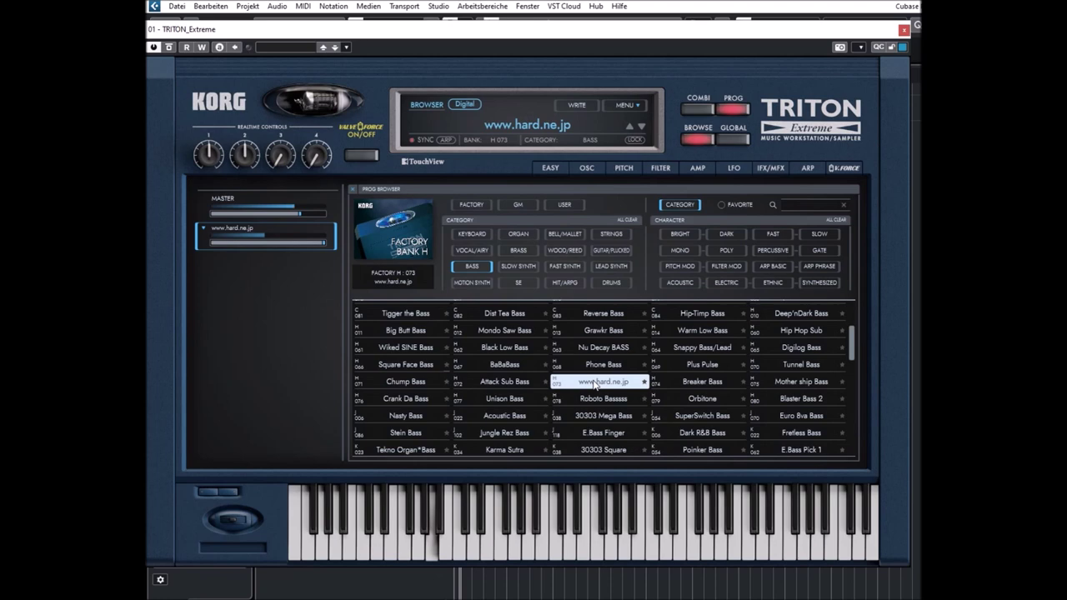
pyautogui.click(700, 383)
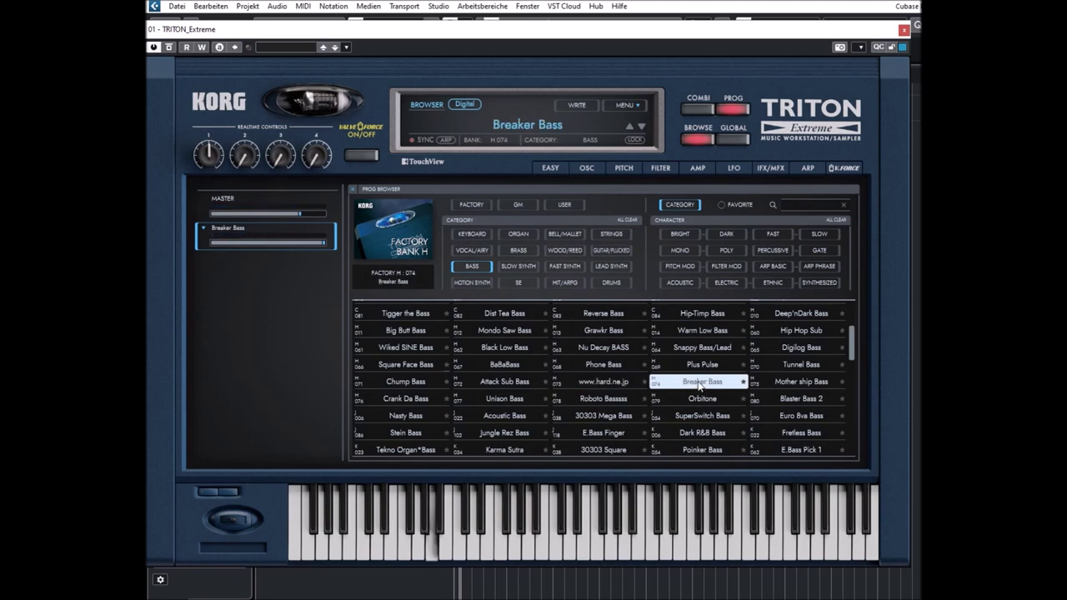
pyautogui.click(797, 383)
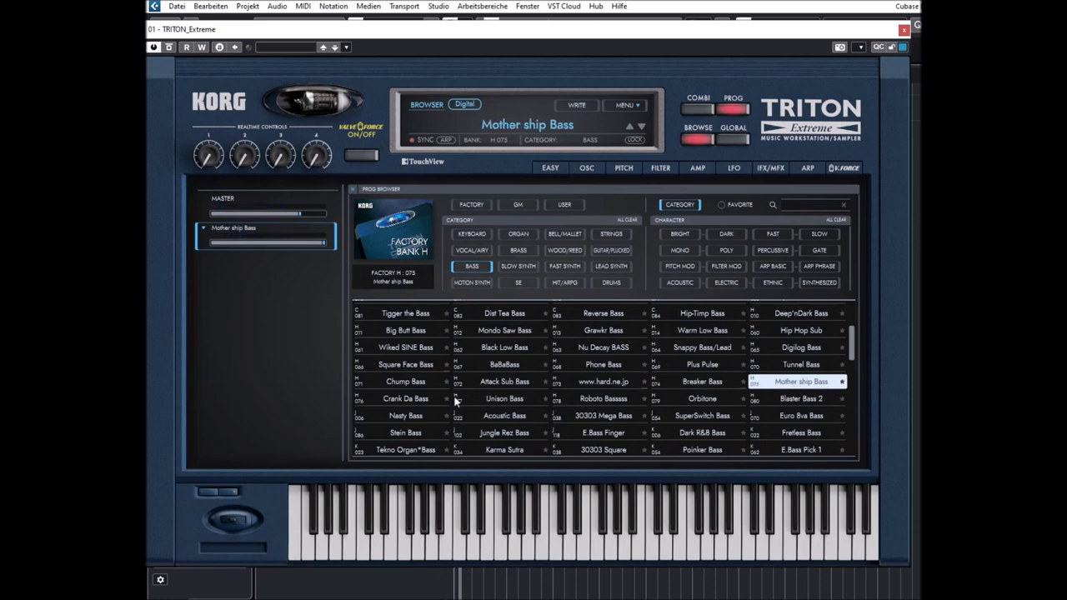
# - Skip ahead to the Factory Bank K basses and audition Tekno Organ*Bass, Karma Sutra, 30303 Square, Poinker Bass and E.Bass Pick 1
pyautogui.scroll(-3, 425, 397)
pyautogui.click(405, 364)
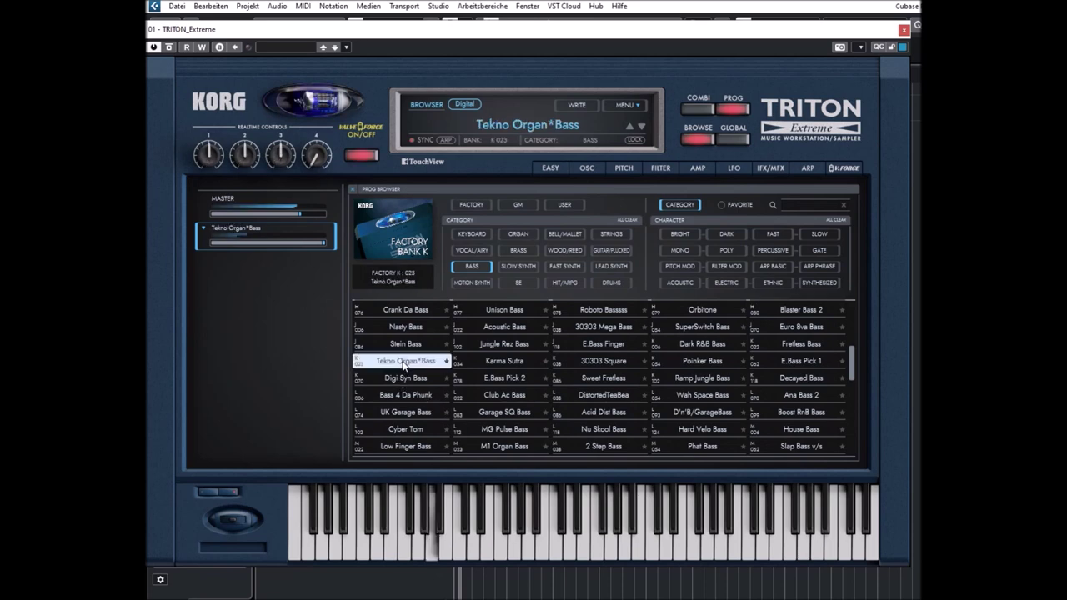
pyautogui.click(514, 361)
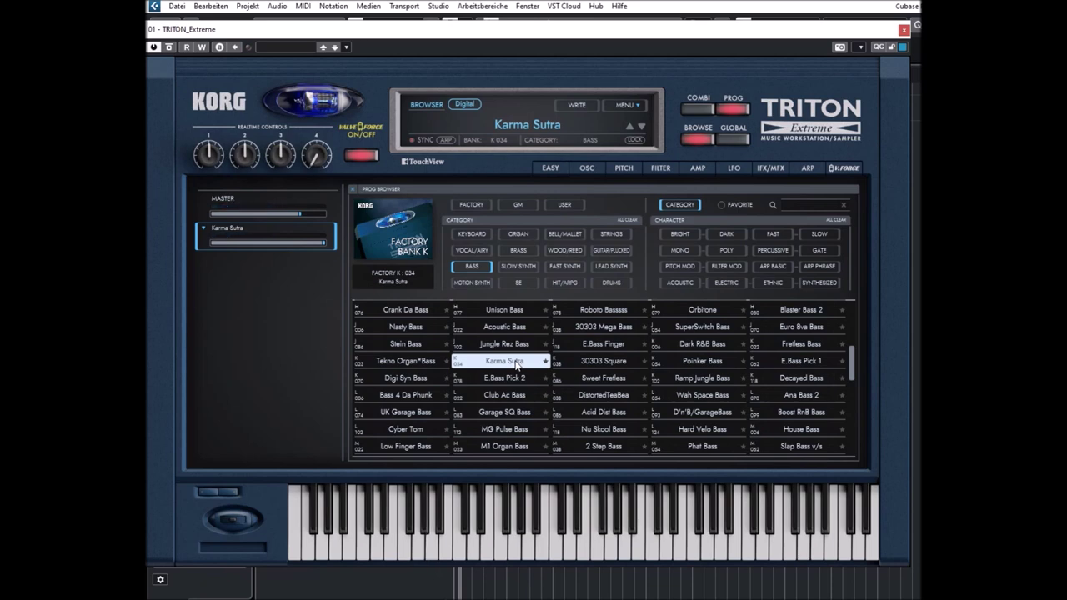
pyautogui.click(605, 361)
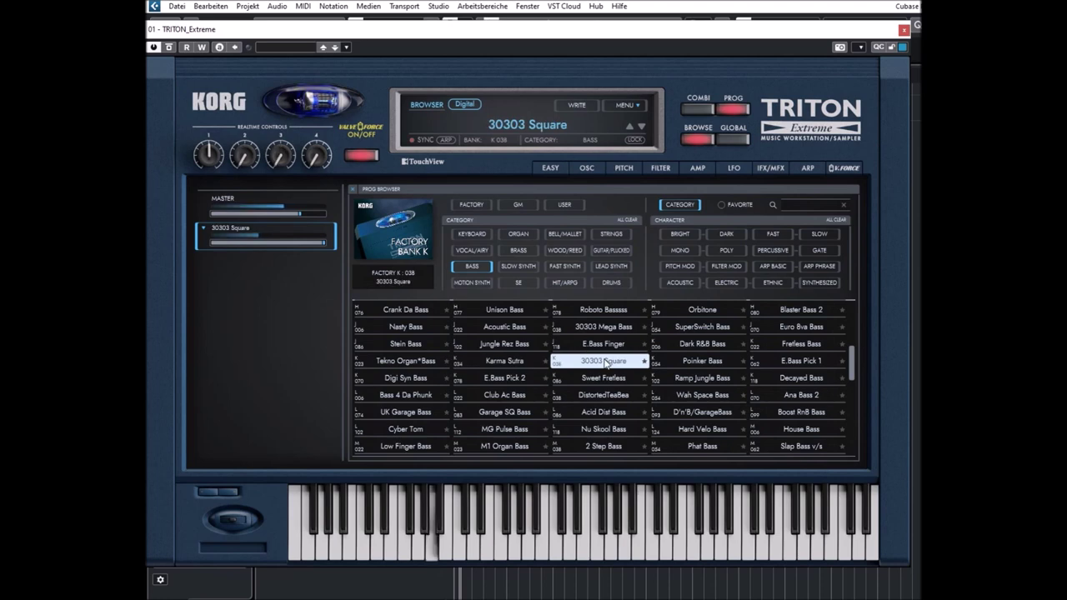
pyautogui.click(690, 360)
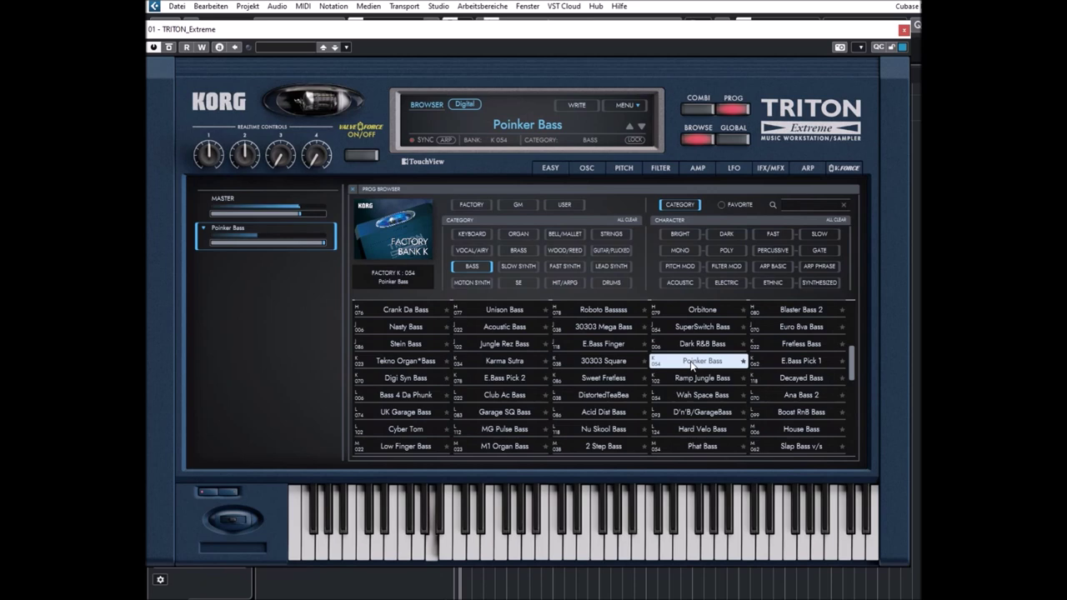
pyautogui.click(782, 361)
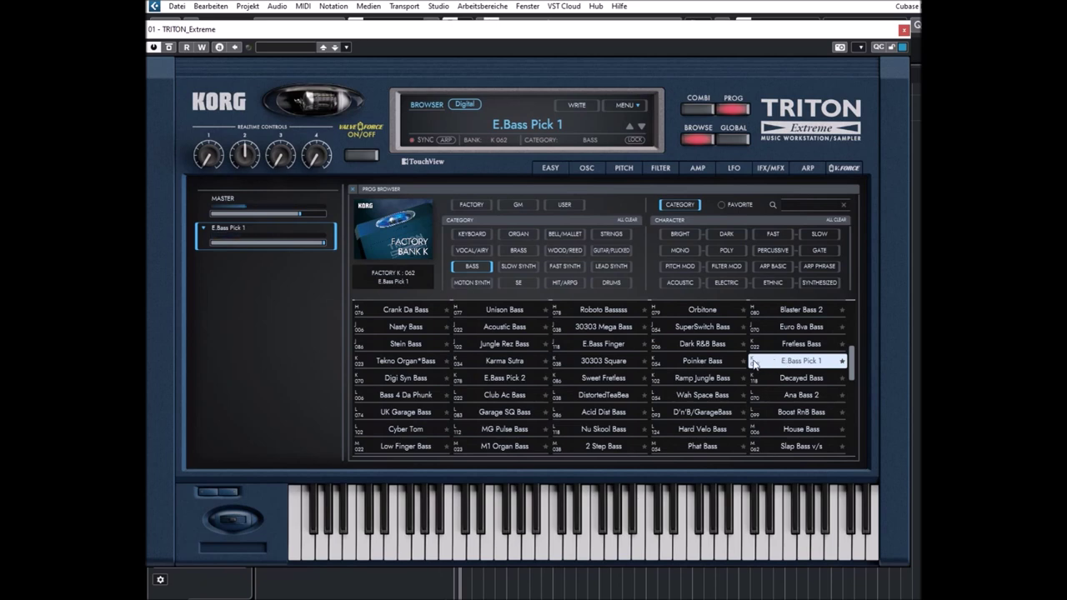
# - Audition the Factory Bank K bass programs Digi Syn Bass, E.Bass Pick 2, Sweet Fretless, Ramp Jungle Bass and Decayed Bass
pyautogui.click(412, 381)
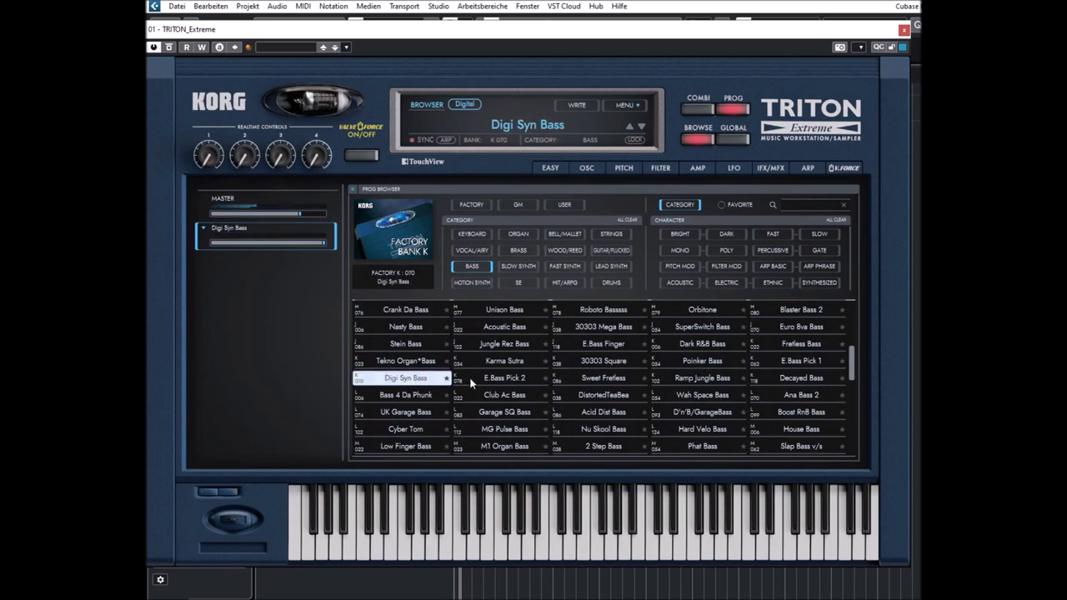
pyautogui.click(502, 380)
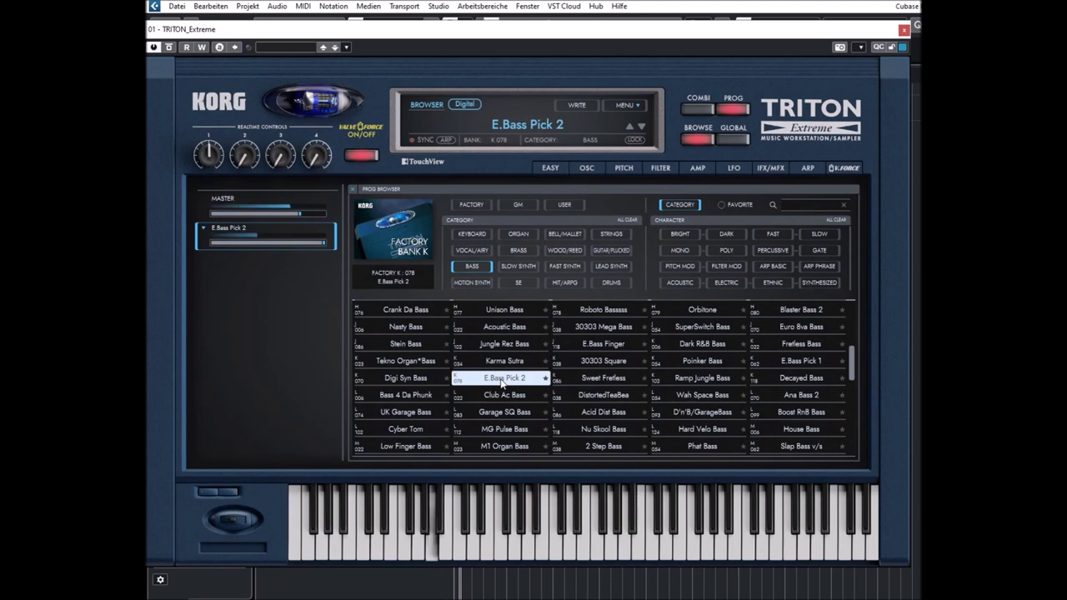
pyautogui.click(593, 379)
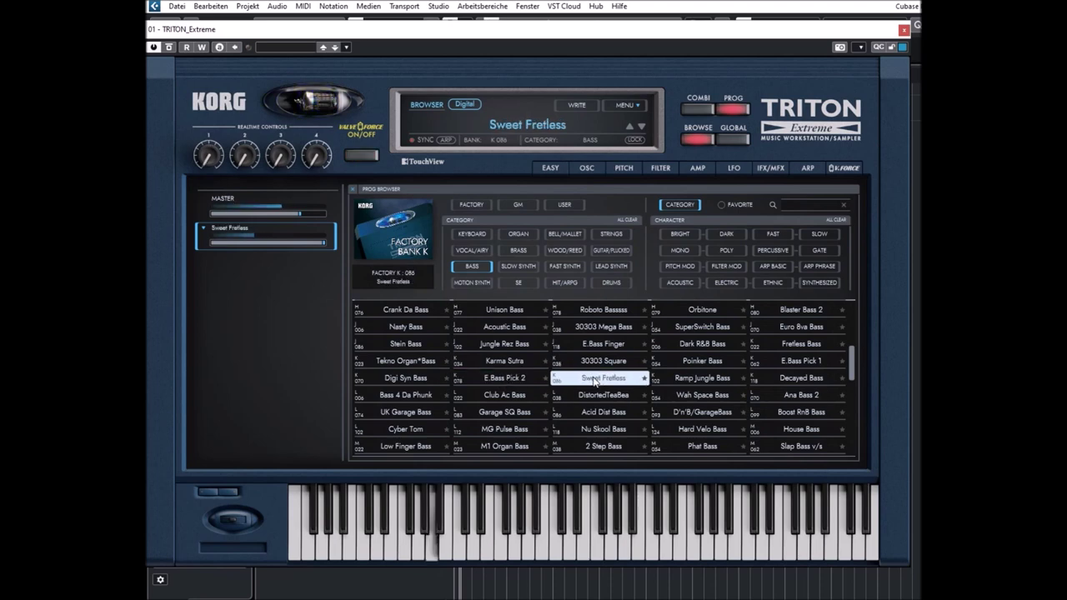
pyautogui.click(696, 380)
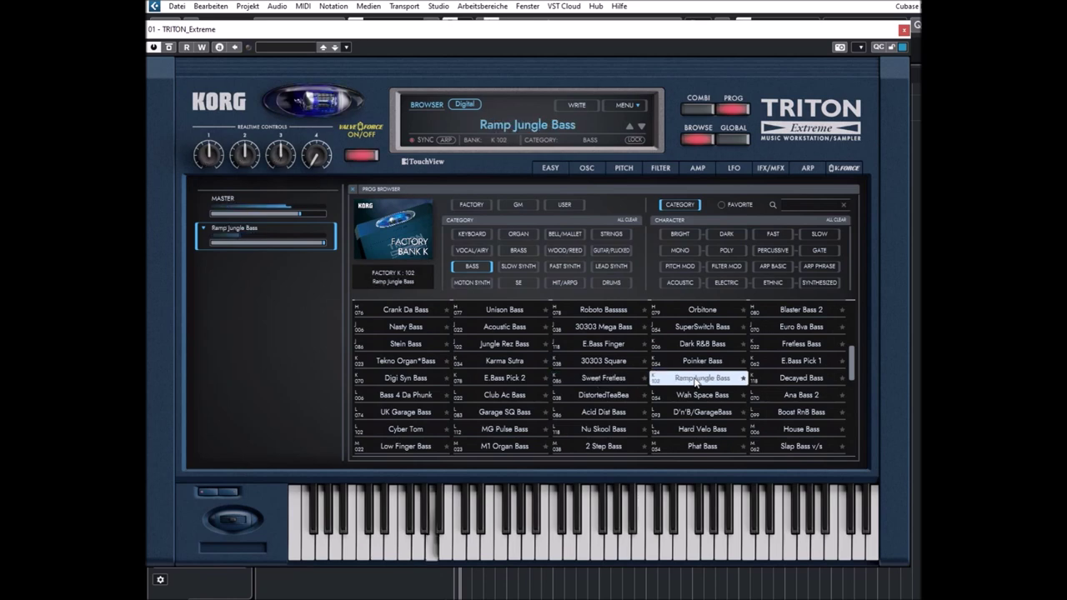
pyautogui.click(800, 380)
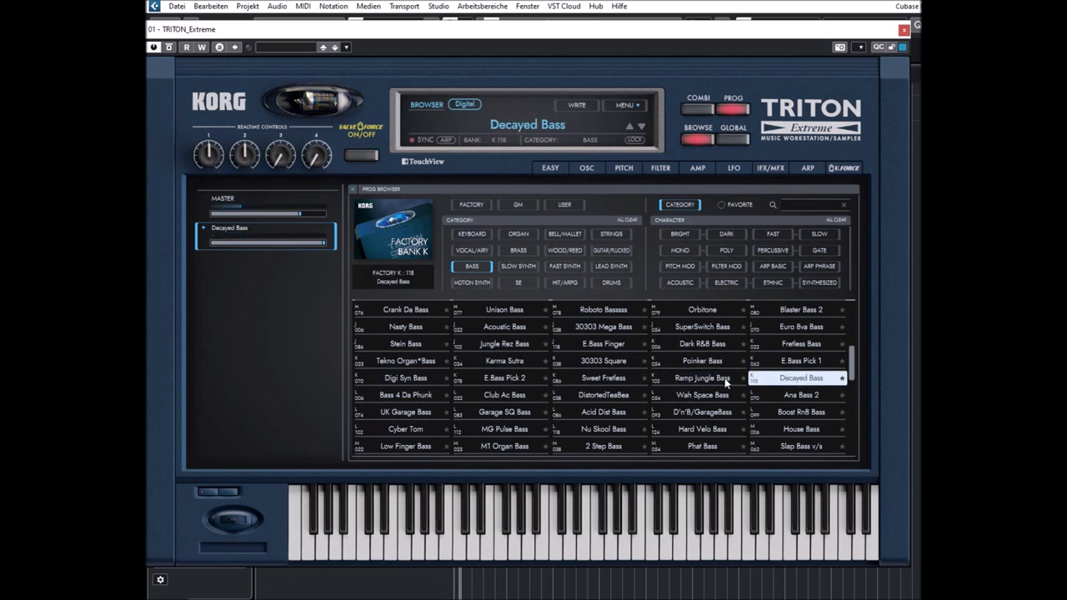
# - Audition the Factory Bank L bass programs Bass 4 Da Phunk, Club Ac Bass, DistortedTeaBea, Wah Space Bass and Ana Bass 2
pyautogui.click(416, 397)
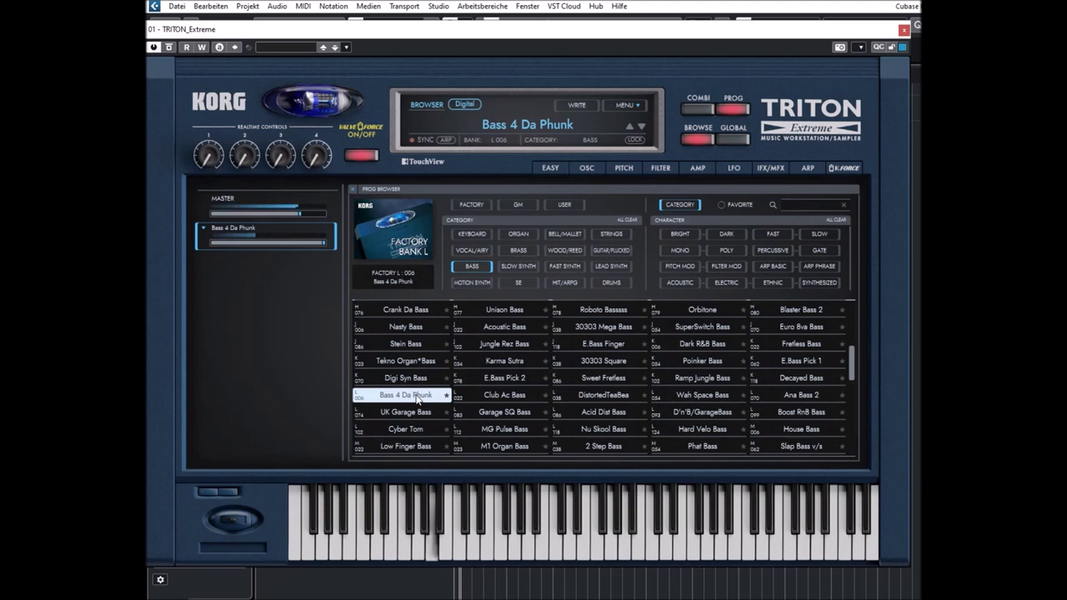
pyautogui.click(507, 397)
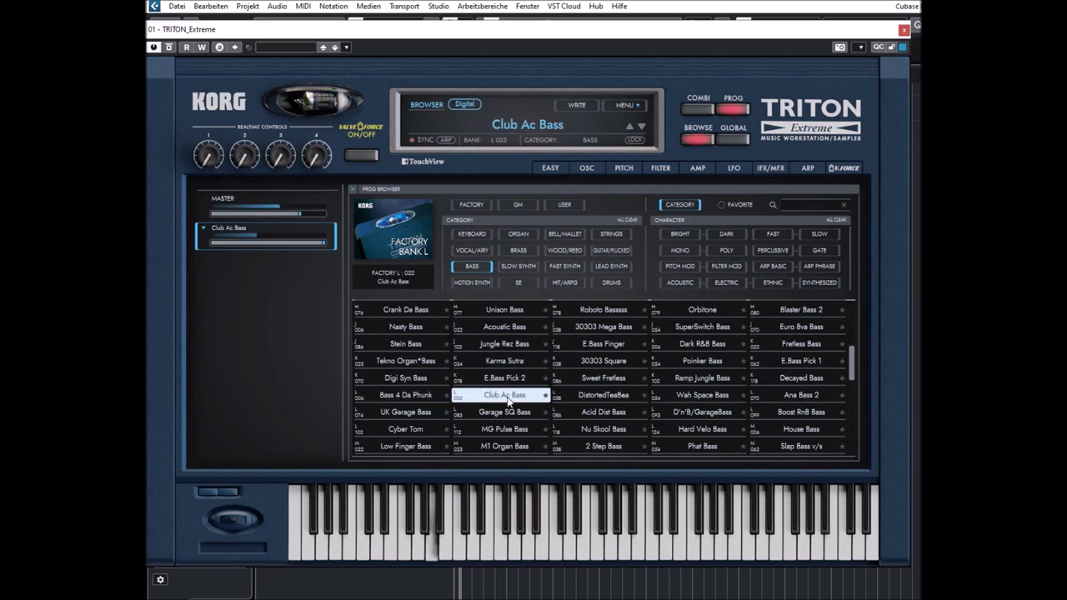
pyautogui.click(604, 396)
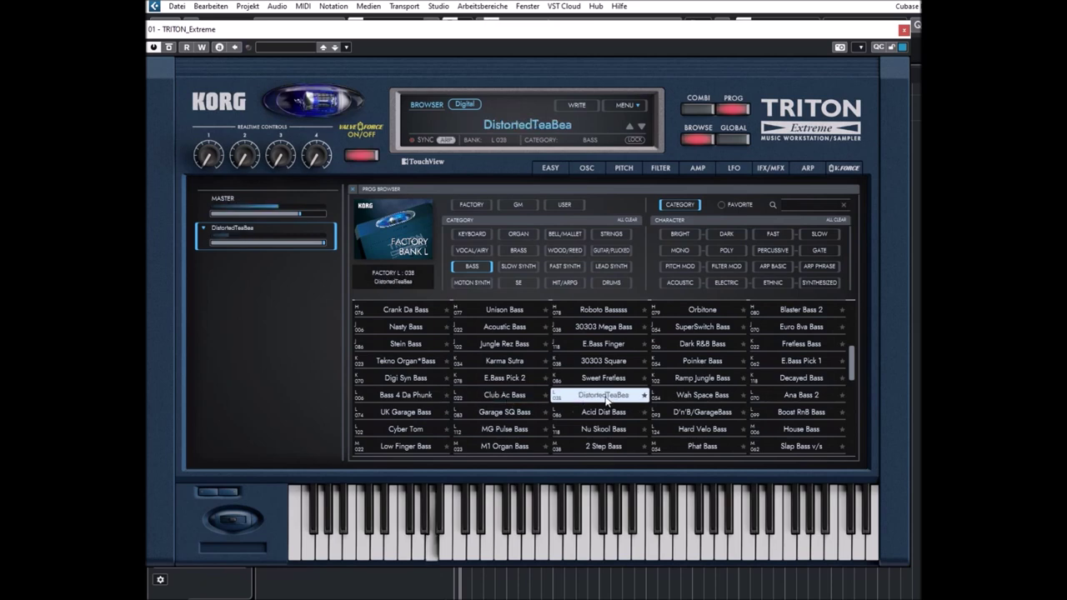
pyautogui.click(701, 394)
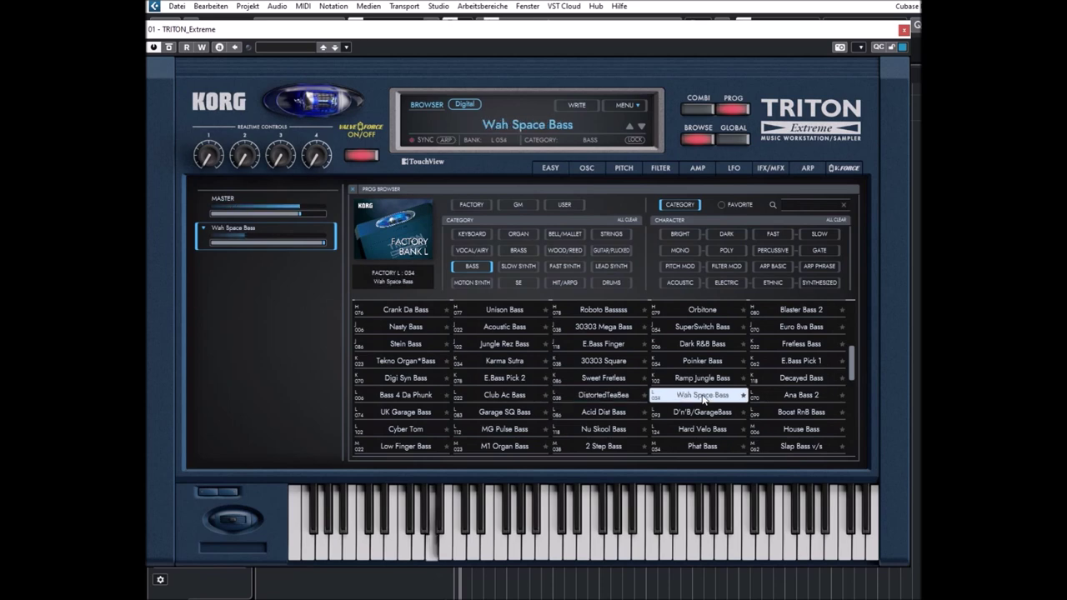
pyautogui.click(799, 395)
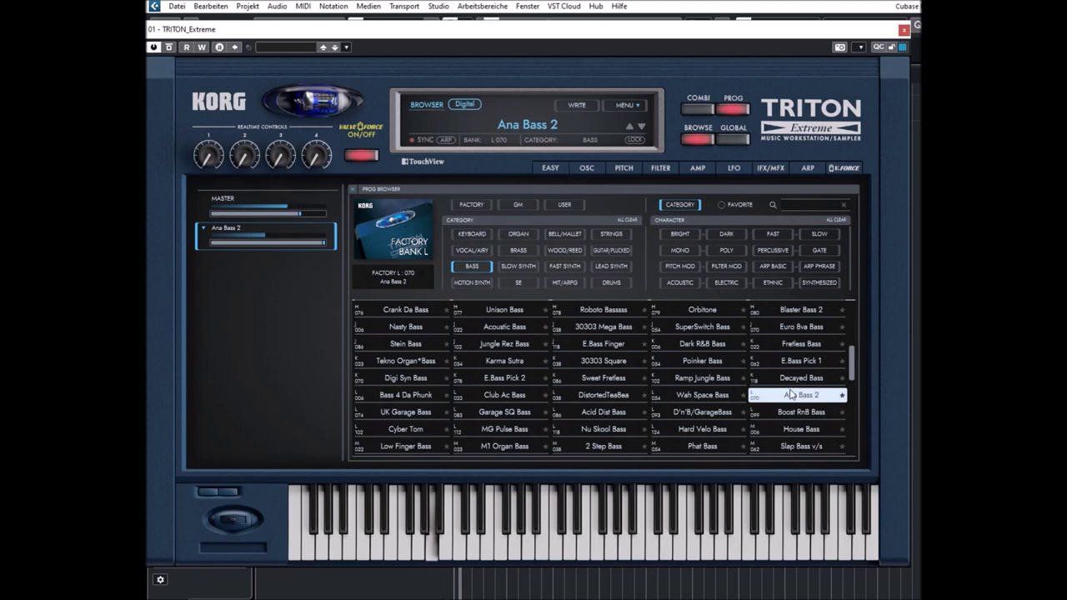
# - Audition the Factory Bank L bass programs UK Garage Bass, Garage SQ Bass, Acid Dist Bass, D'n'B/GarageBass and Boost RnB Bass
pyautogui.click(409, 414)
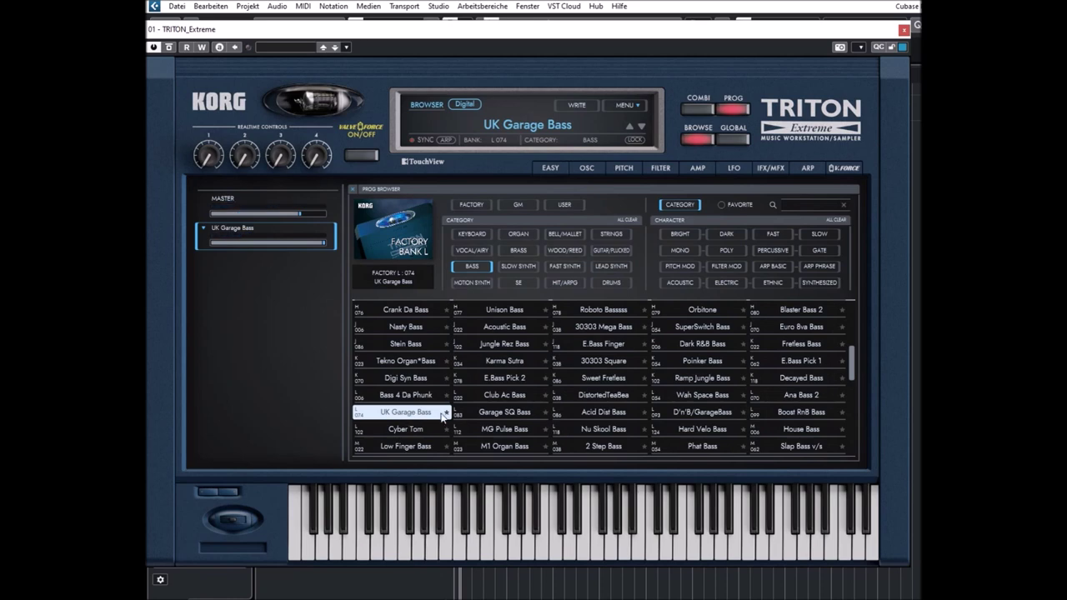
pyautogui.click(505, 415)
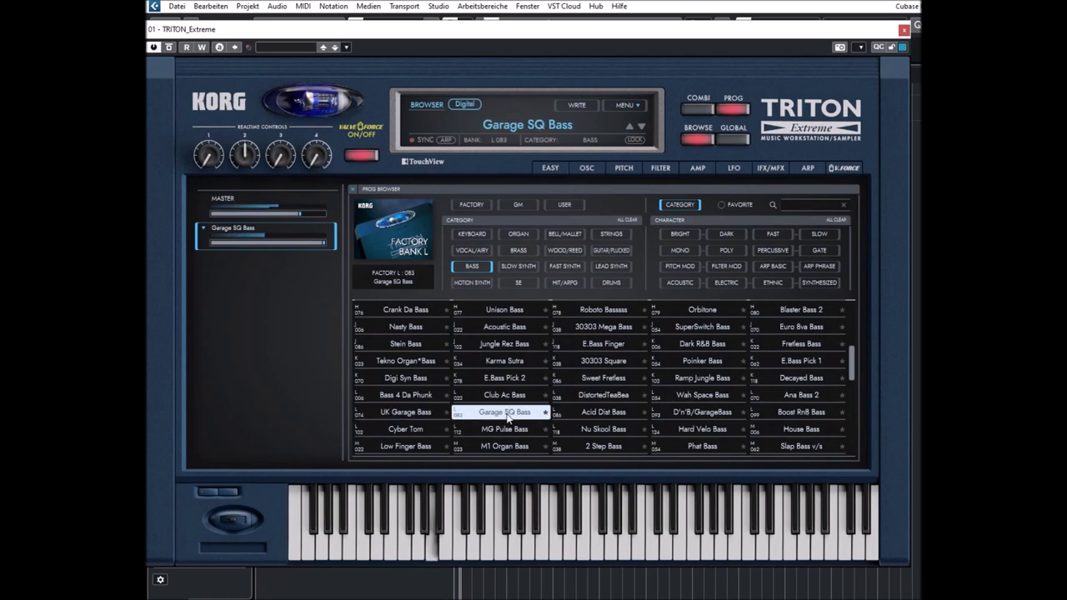
pyautogui.click(607, 415)
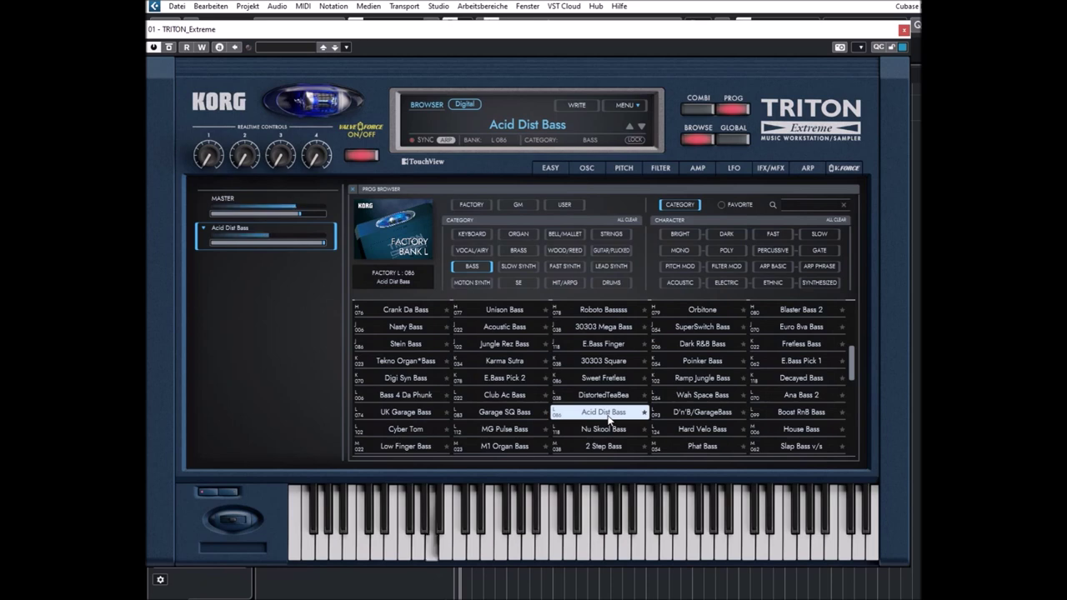
pyautogui.click(689, 414)
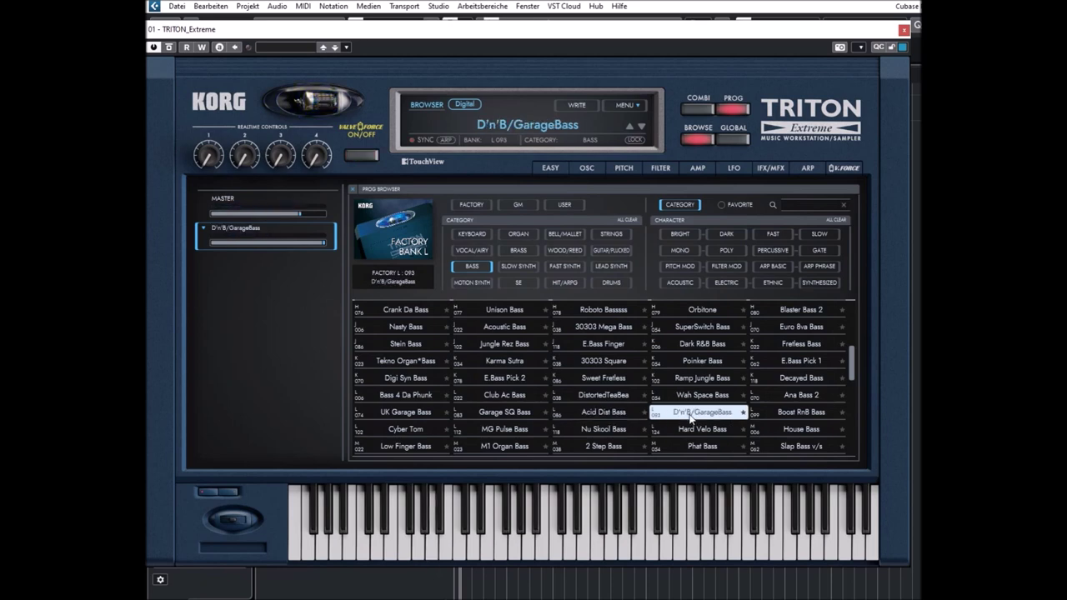
pyautogui.click(793, 414)
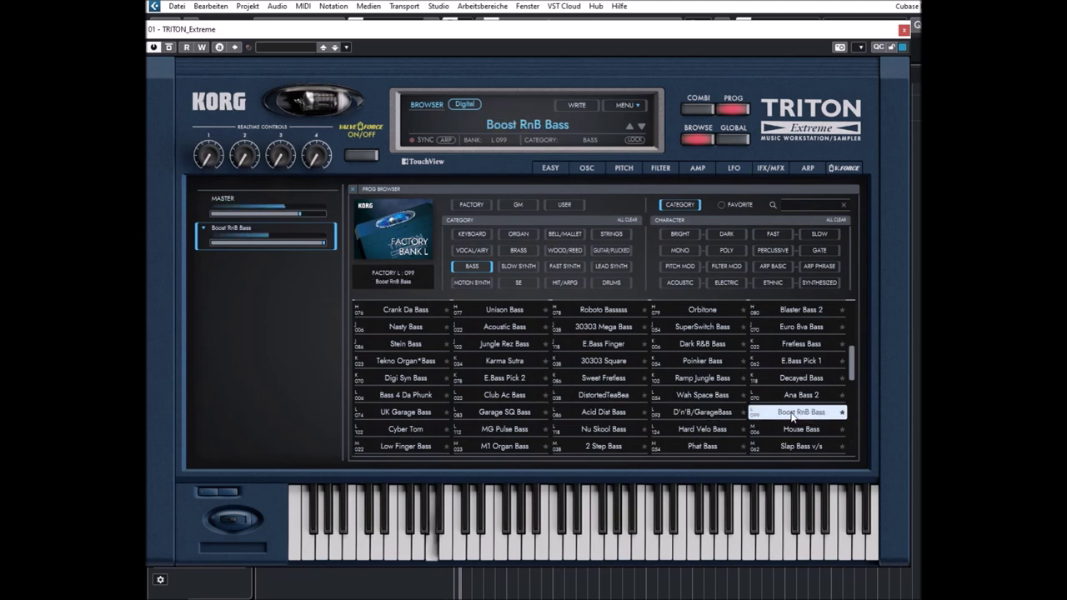